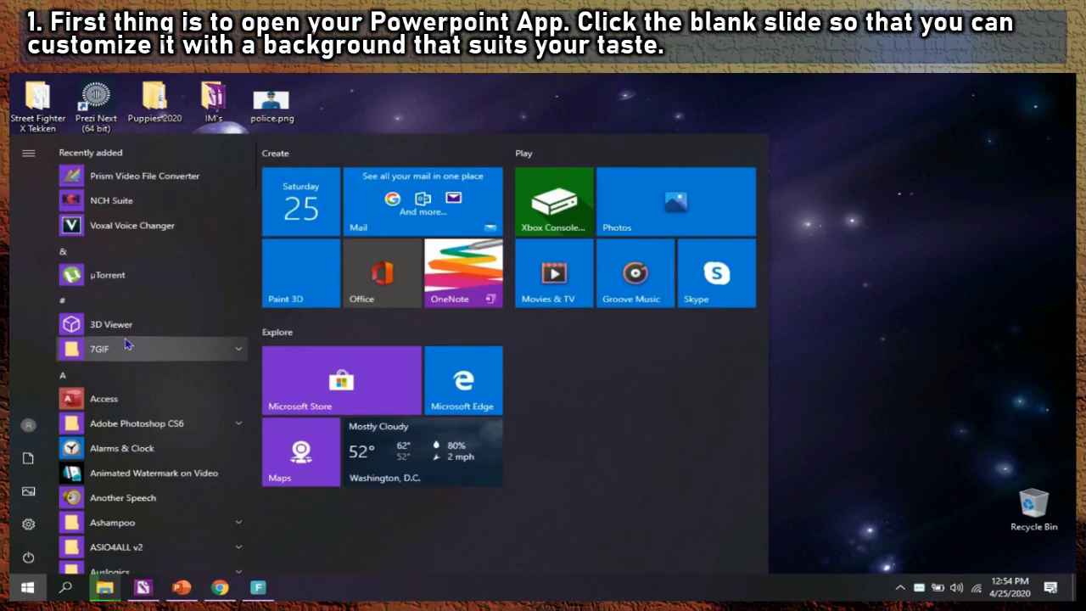
Launch PowerPoint from the Start menu and create a new blank presentation.
scroll(153, 359, down, 15)
scroll(153, 359, down, 3)
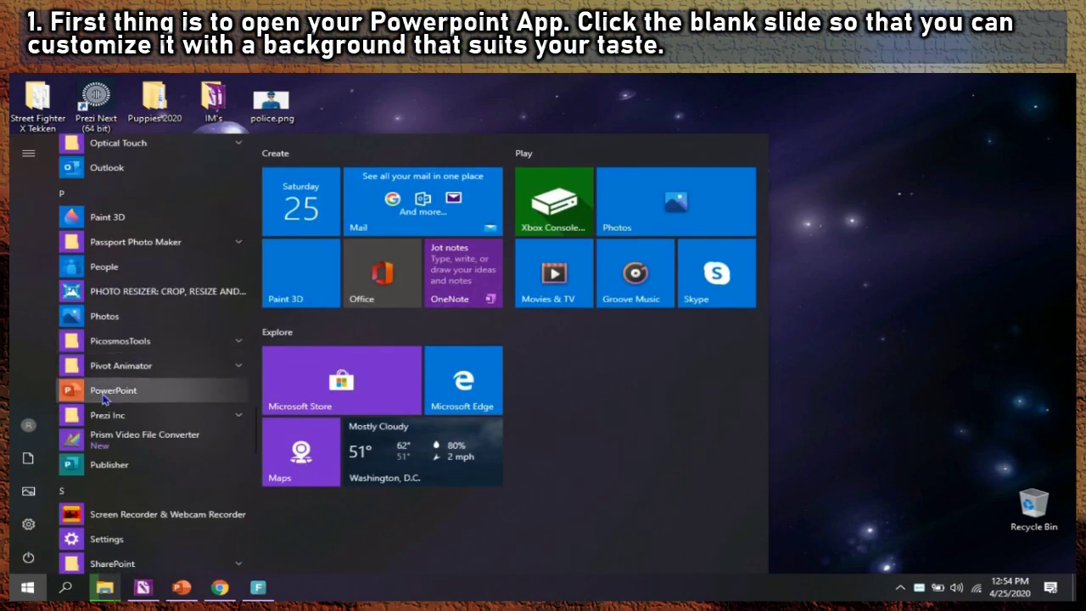
click(111, 390)
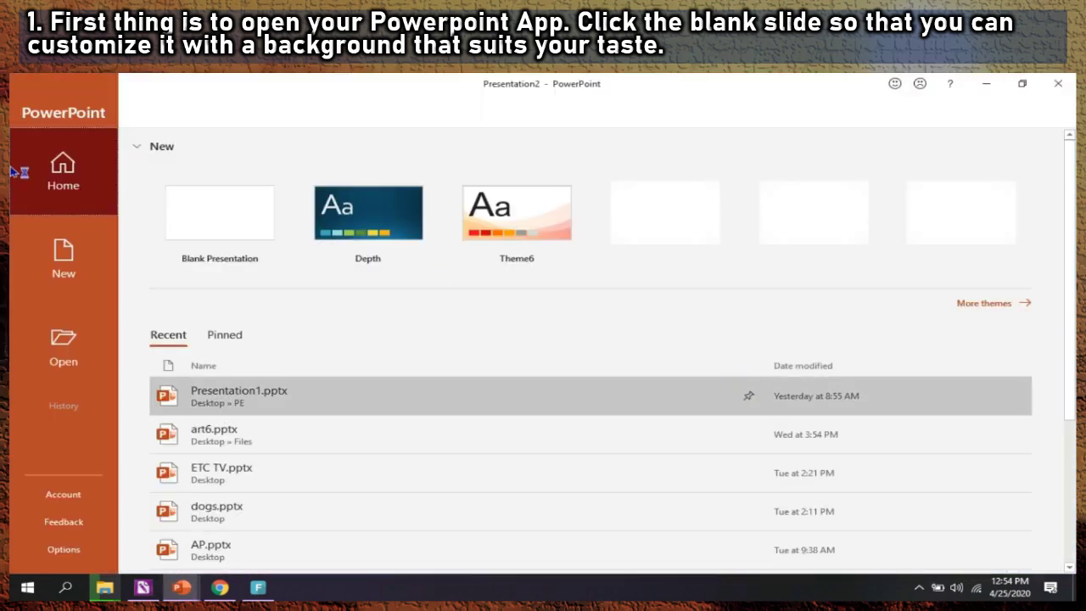
click(209, 230)
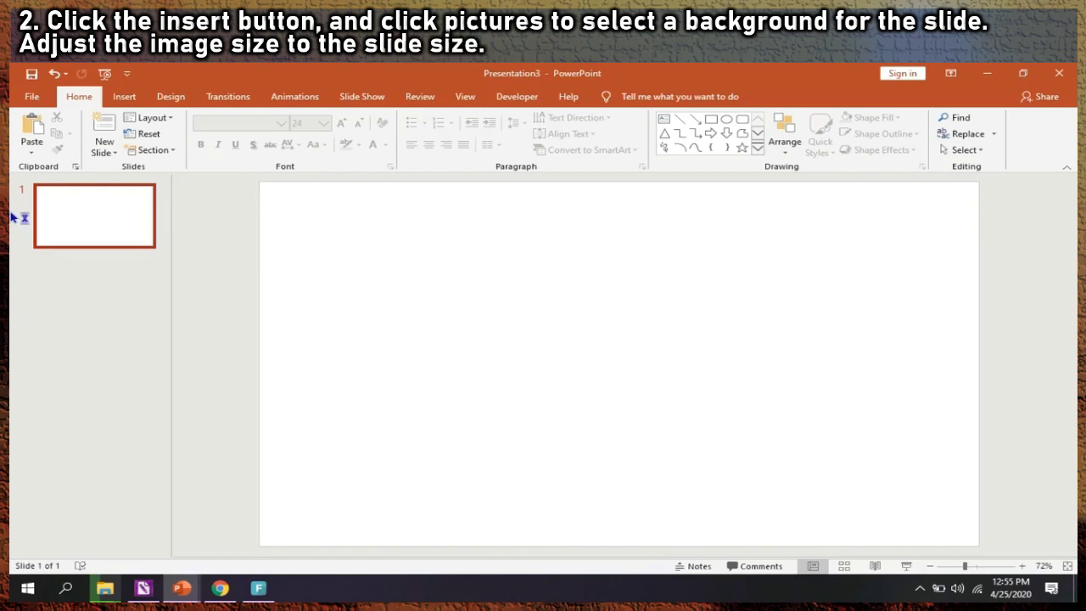
Insert the pink pngtree cubes image from Downloads and stretch it to the slide's top and bottom edges.
click(125, 98)
click(123, 136)
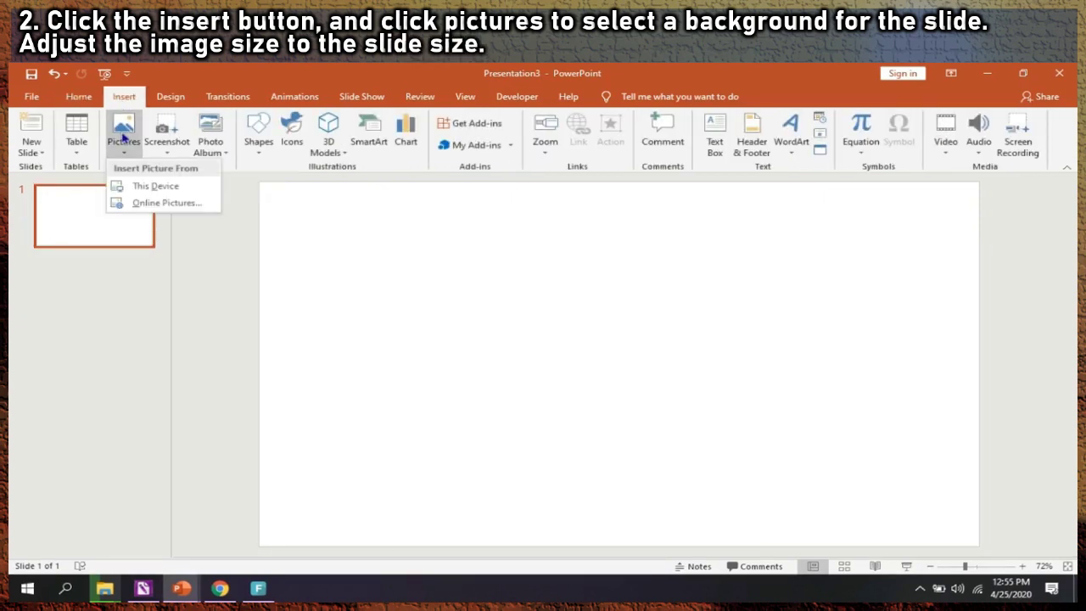
click(151, 187)
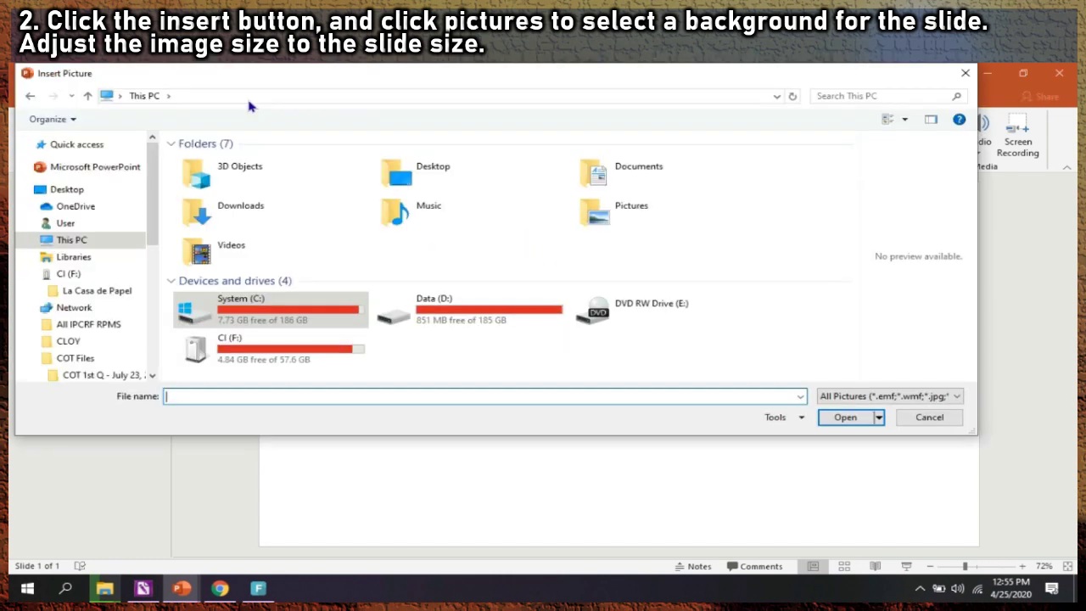
double_click(246, 212)
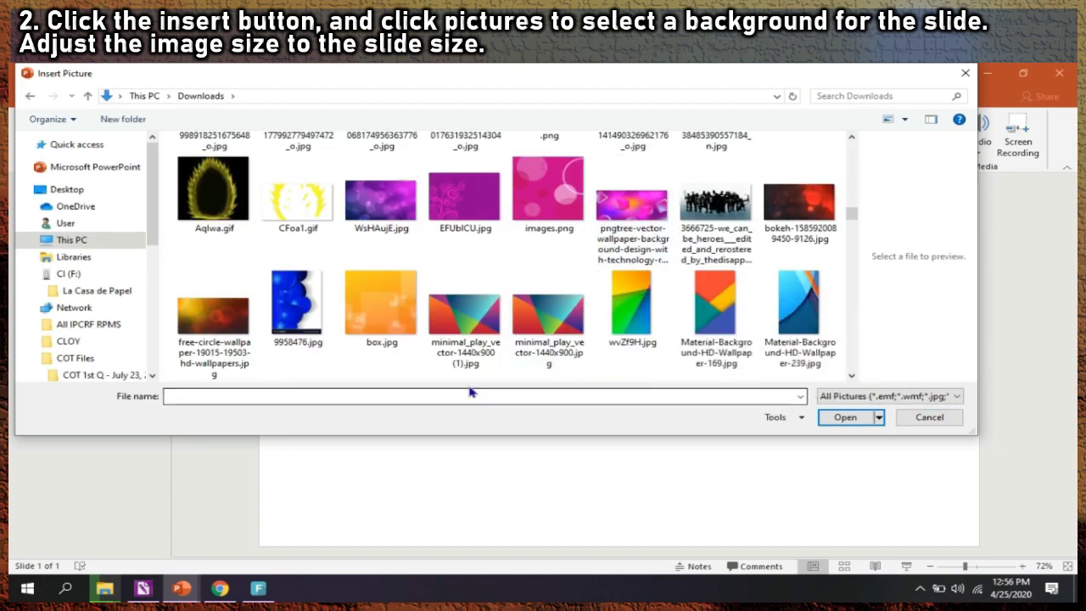
click(638, 218)
click(840, 424)
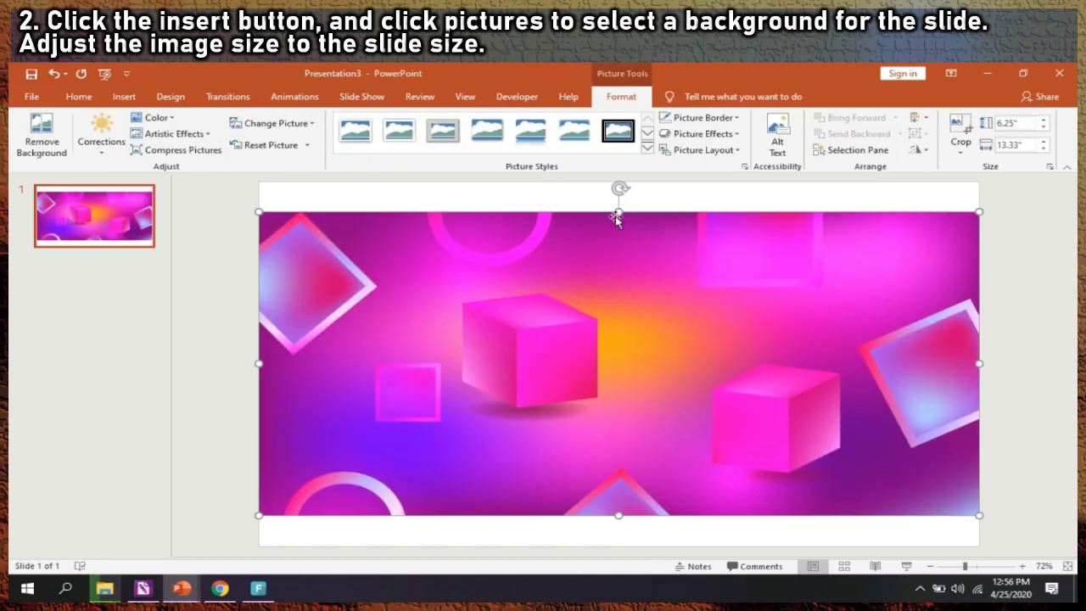
drag(619, 212, 618, 181)
drag(618, 514, 618, 546)
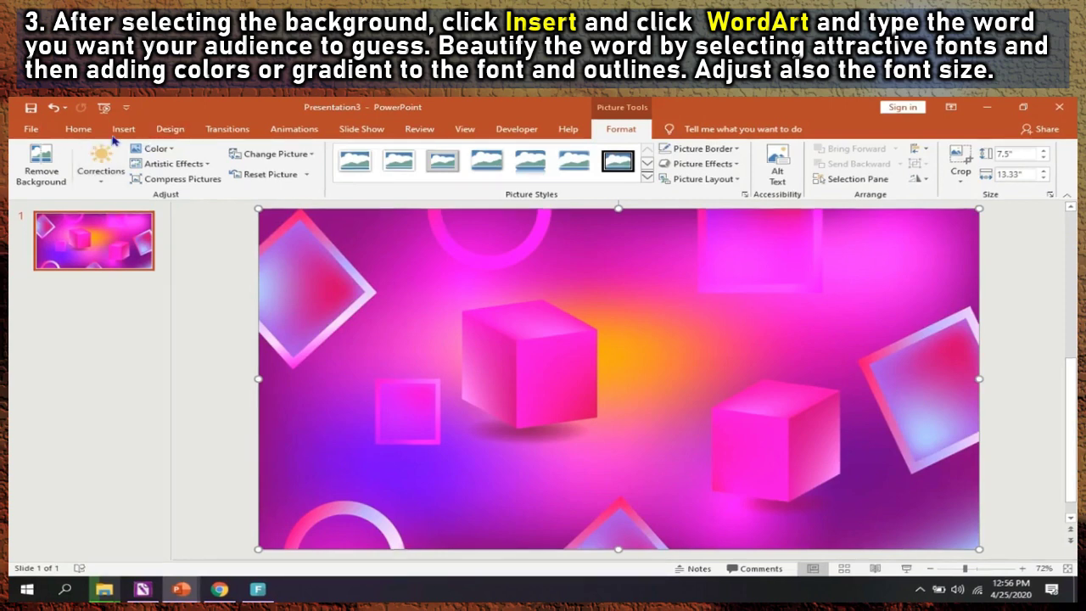
Add a WordArt text box reading 'JUMBLED LETTERS'.
click(124, 129)
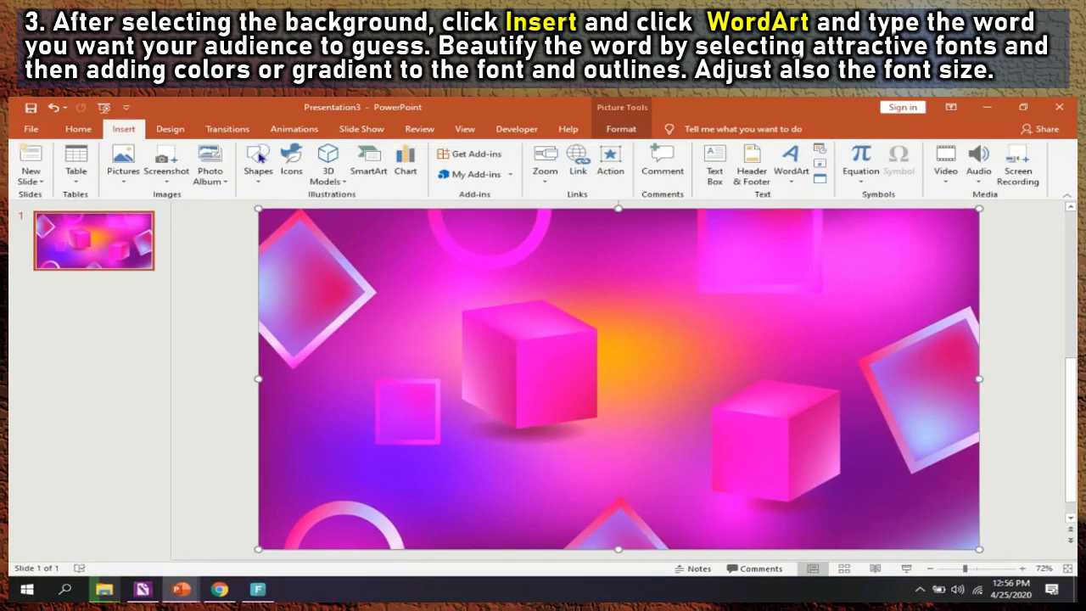
click(792, 172)
click(800, 213)
text(JU)
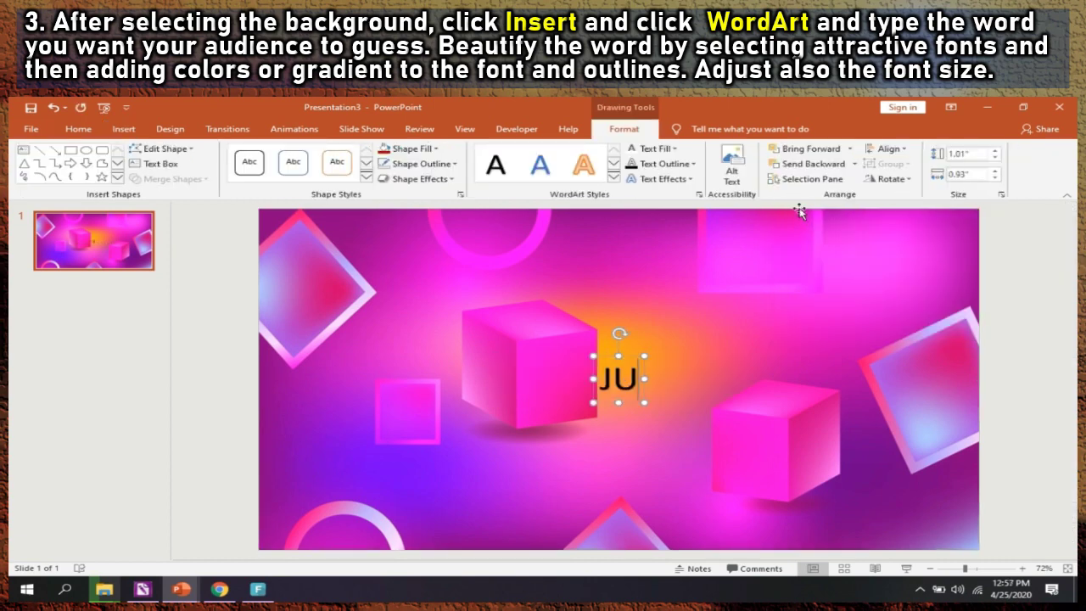
text(MBLED LETTERS)
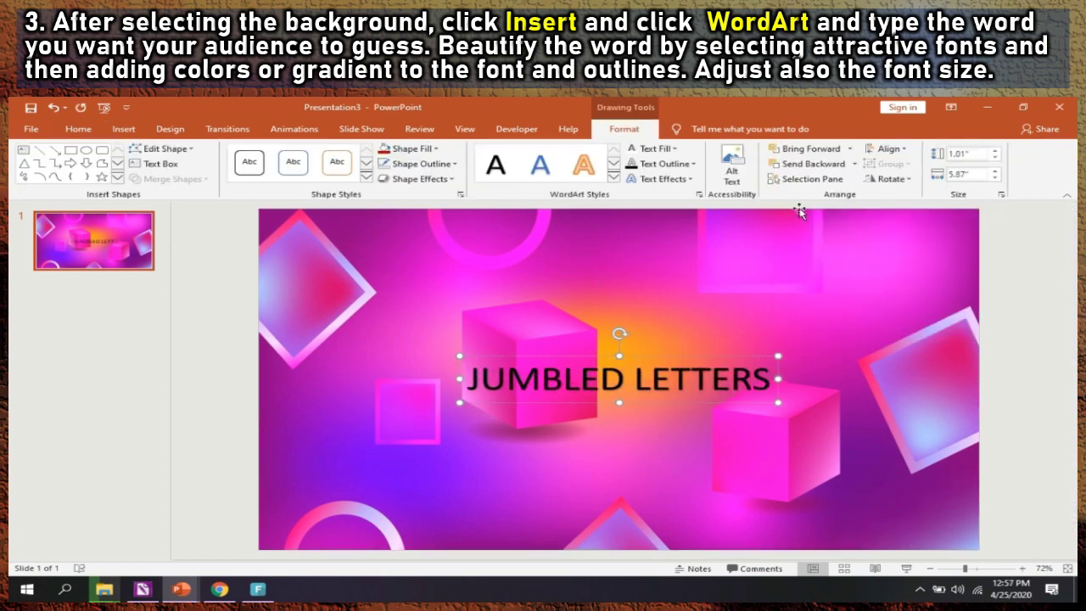
drag(680, 360, 675, 354)
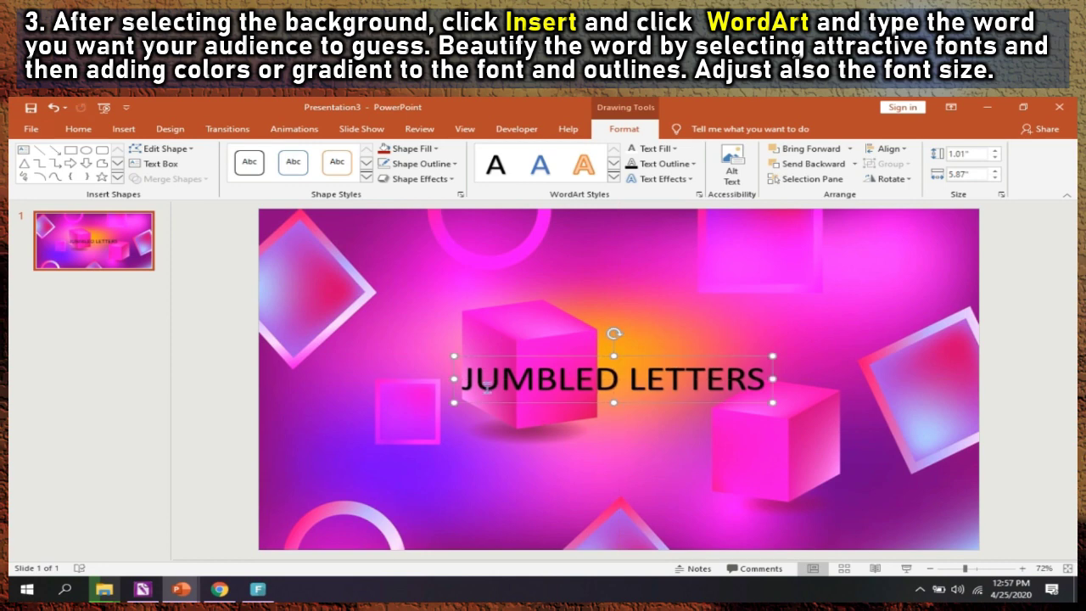
Set the title to AbsolutDB font at 80 pt and move it up and left.
key(ctrl+a)
click(79, 129)
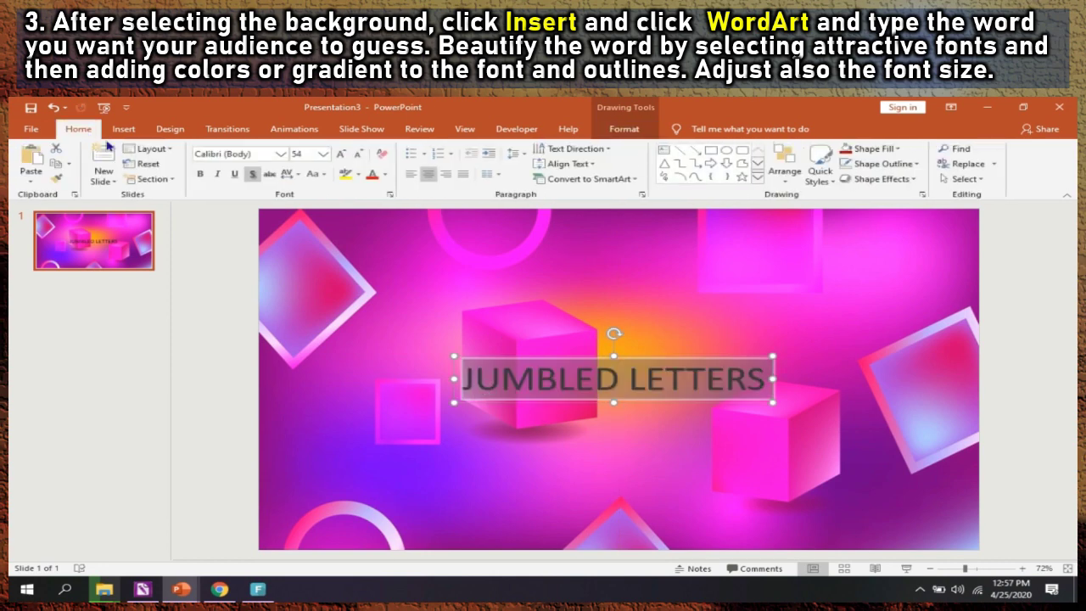
click(280, 154)
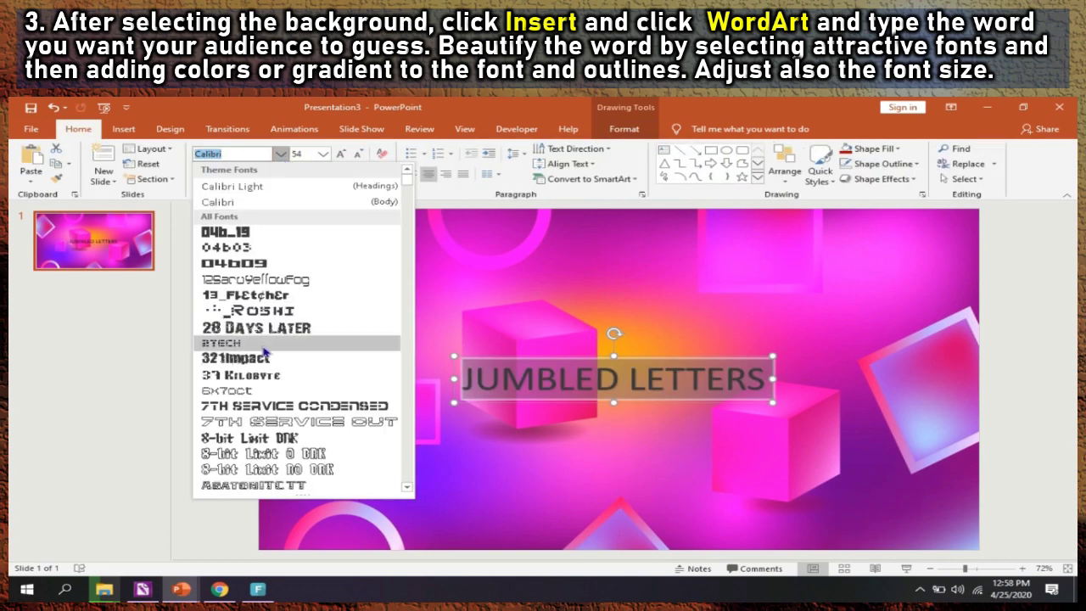
scroll(243, 365, down, 4)
click(242, 361)
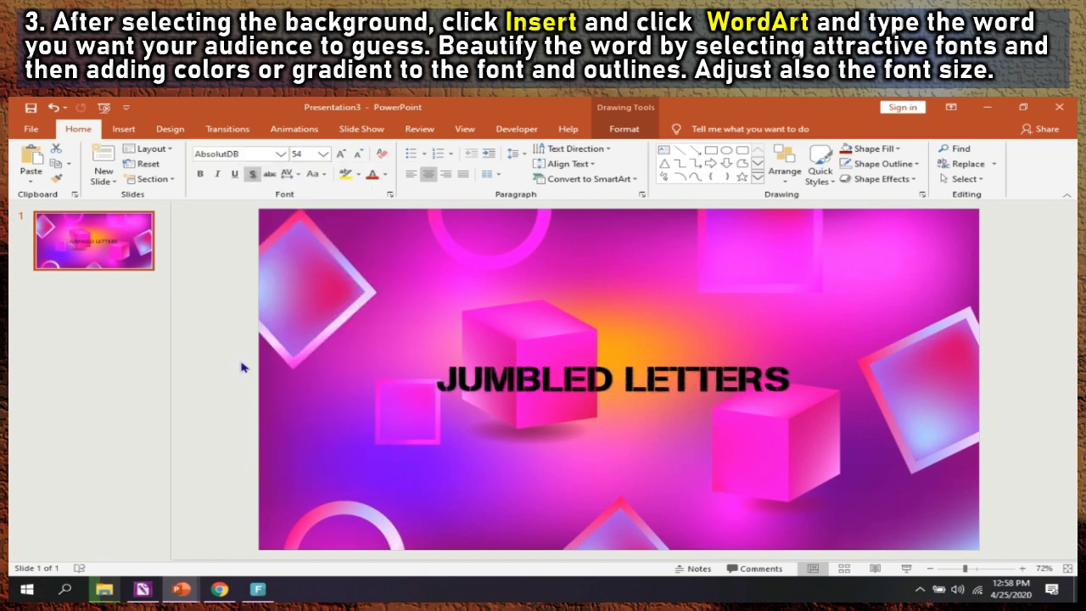
click(340, 154)
click(340, 153)
click(340, 154)
click(340, 153)
click(622, 319)
drag(622, 319, 608, 296)
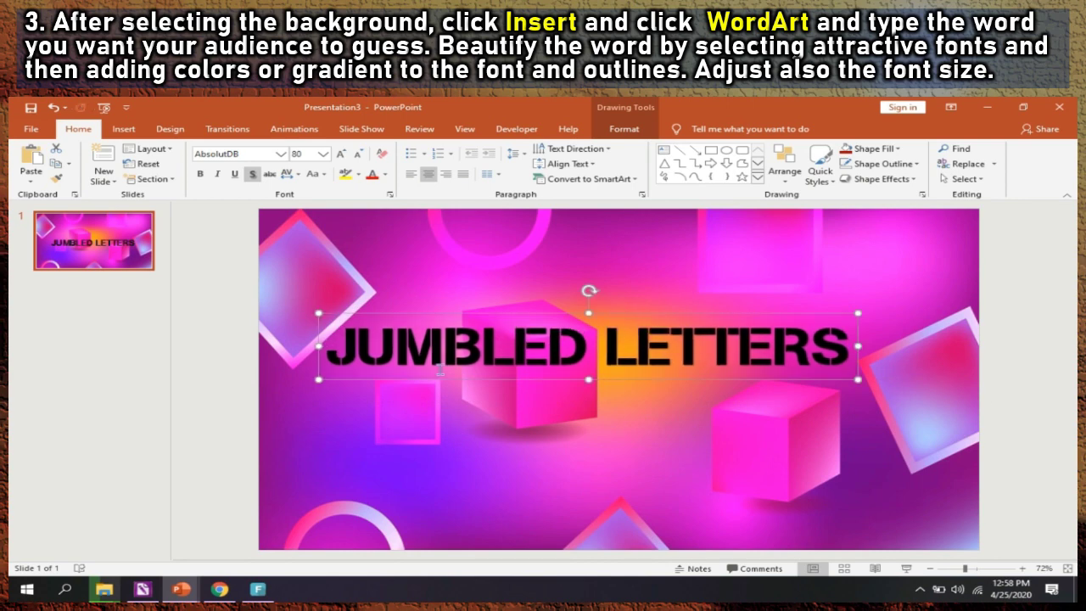
key(ctrl+a)
Give the title text a gradient fill, selecting the blue stop at 83%.
click(631, 132)
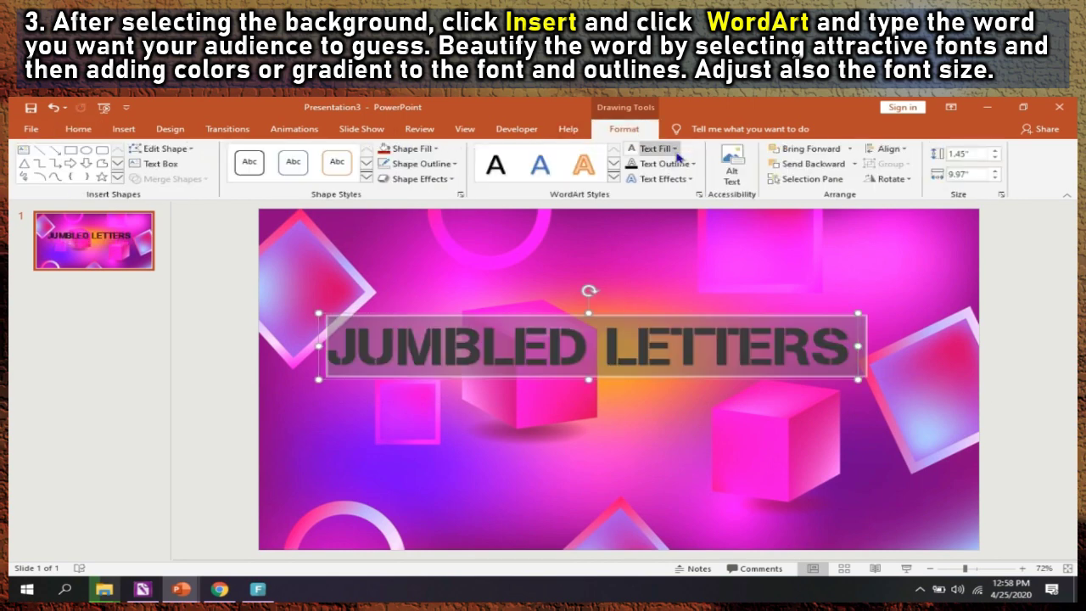
click(676, 151)
mouse_move(698, 329)
click(796, 480)
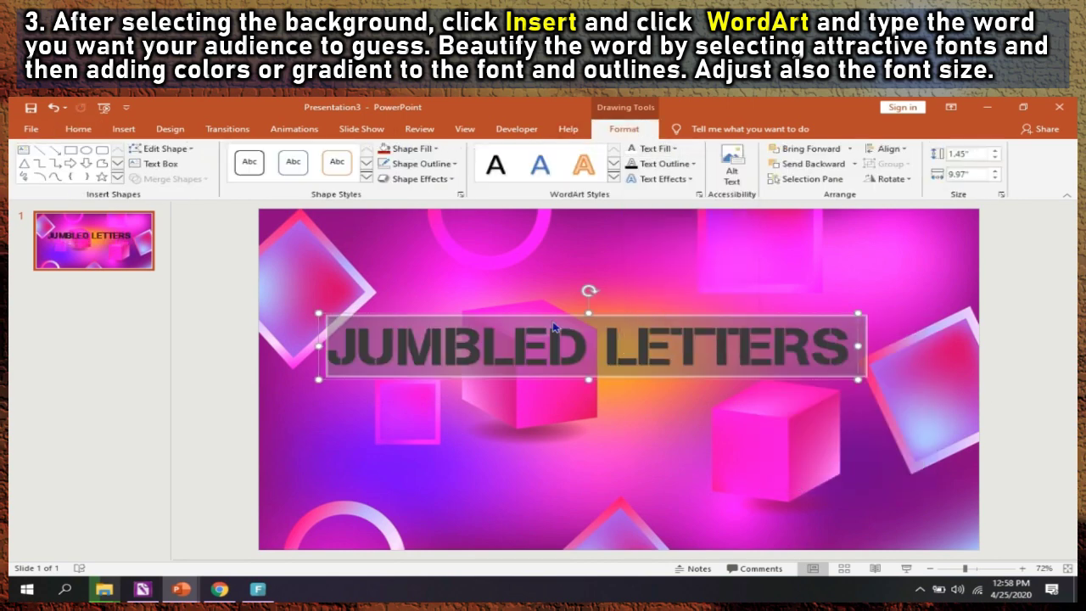
click(925, 341)
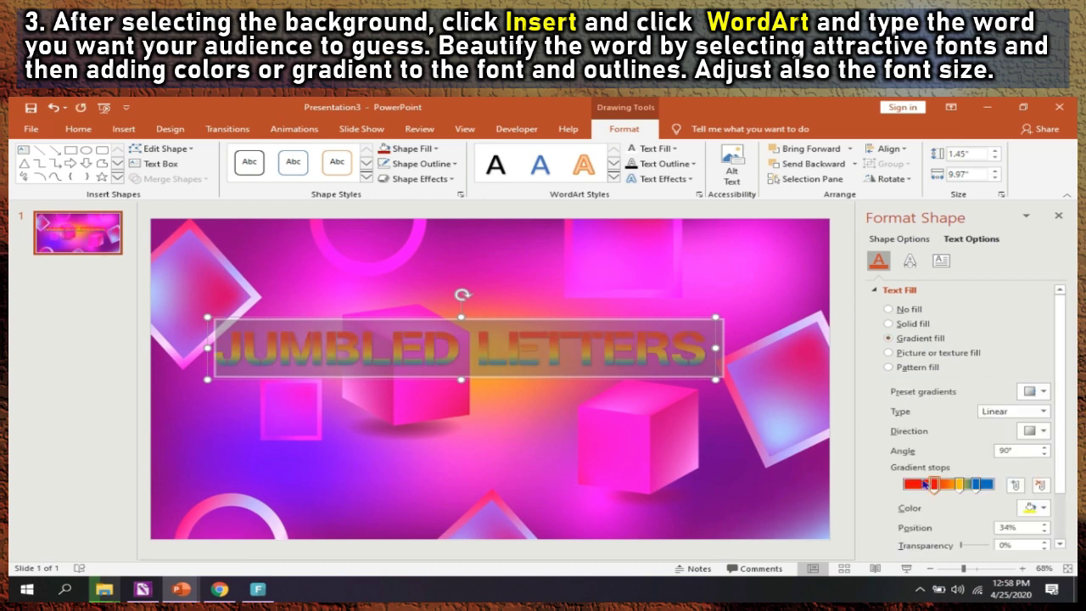
click(975, 484)
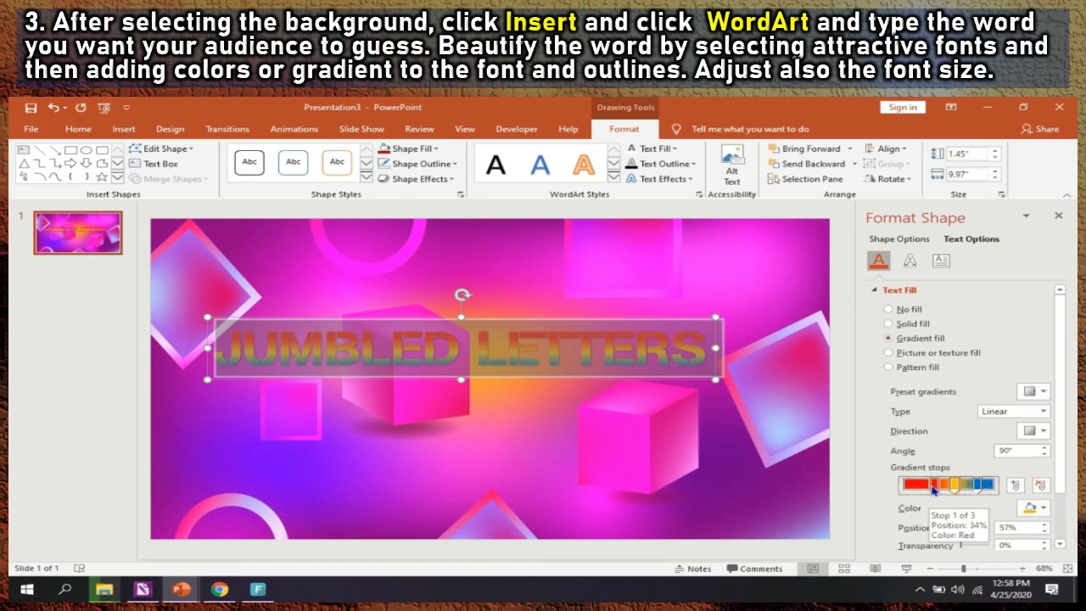
click(1058, 215)
Add a dark-coloured glow to the title and nudge it slightly right.
click(664, 179)
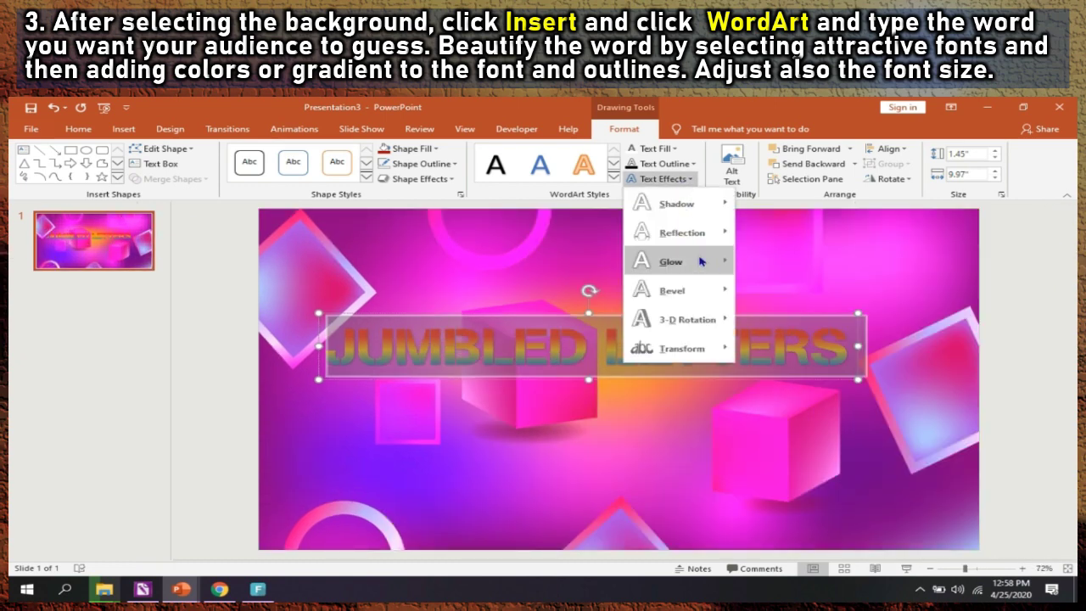
mouse_move(717, 265)
click(788, 445)
click(1033, 363)
click(962, 396)
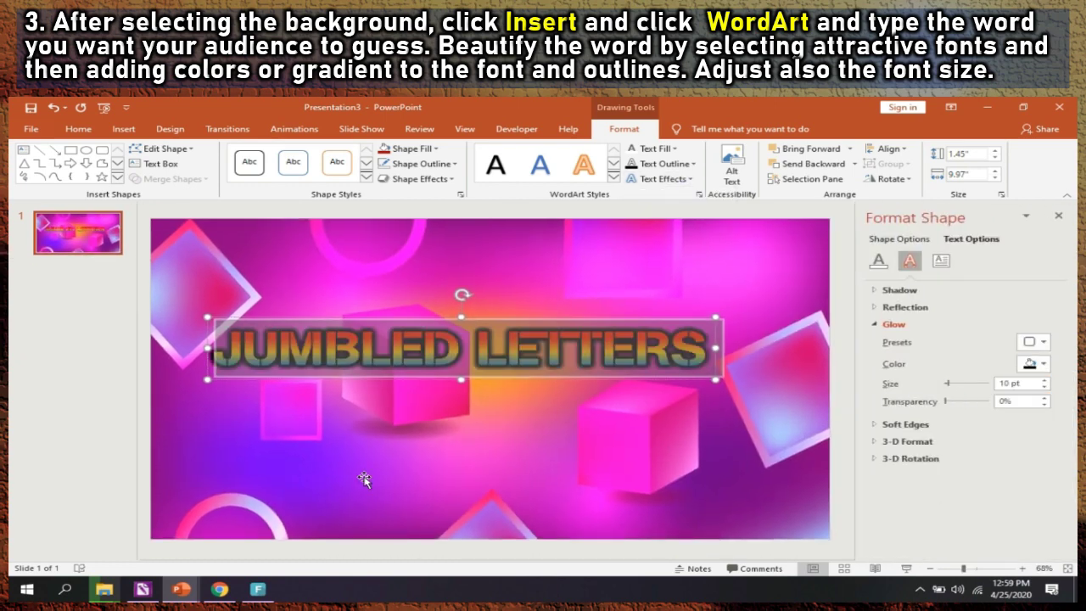
click(77, 129)
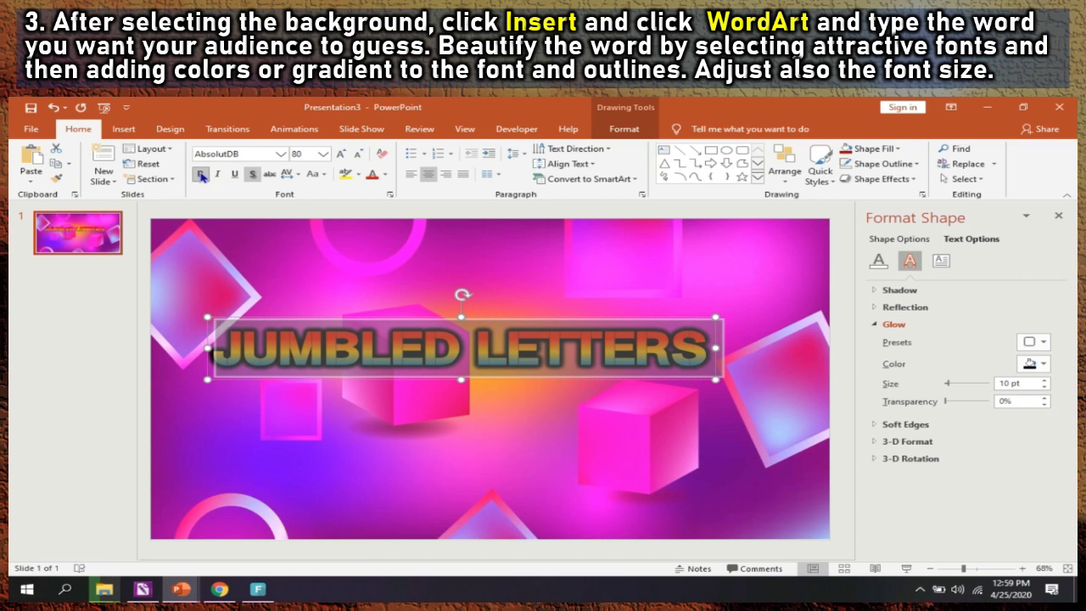
drag(482, 382, 504, 382)
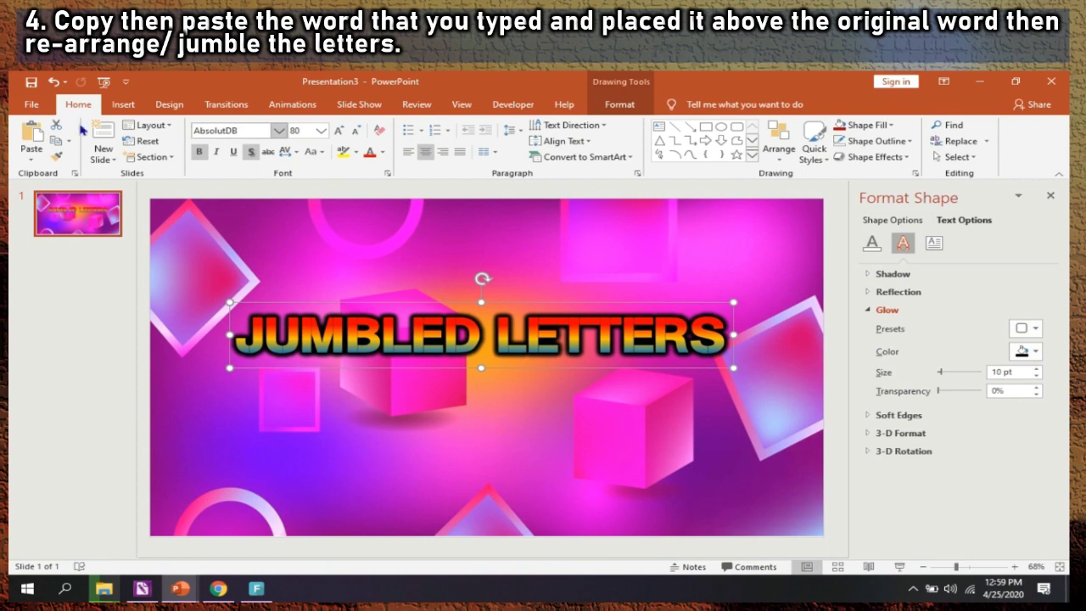
Copy the title, paste the duplicate above the original, and retype it as 'BLUMJED TELTERS'.
right_click(419, 367)
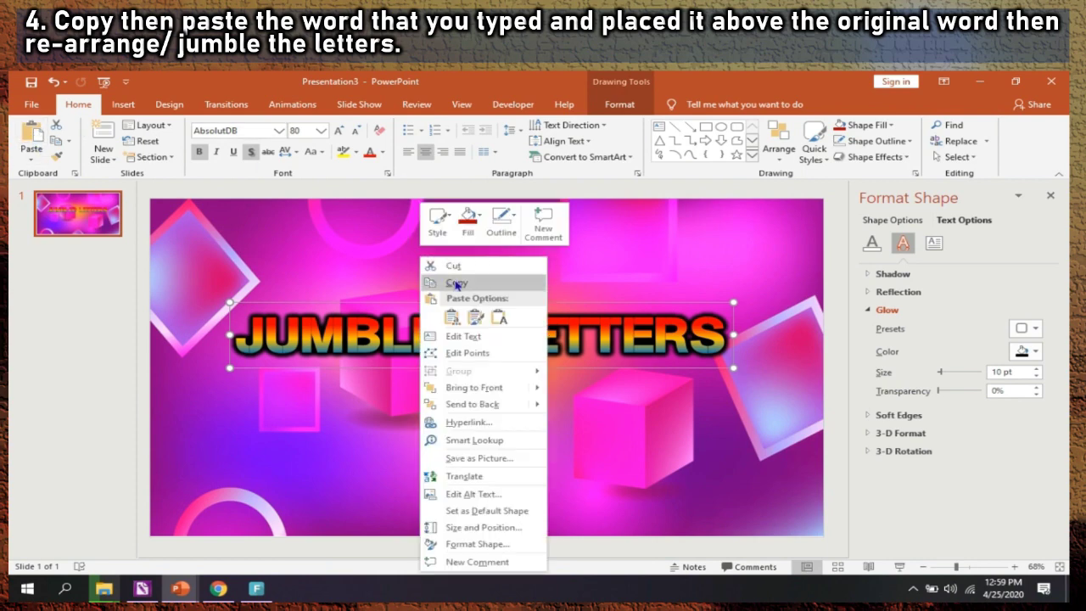
click(455, 282)
click(31, 135)
right_click(392, 399)
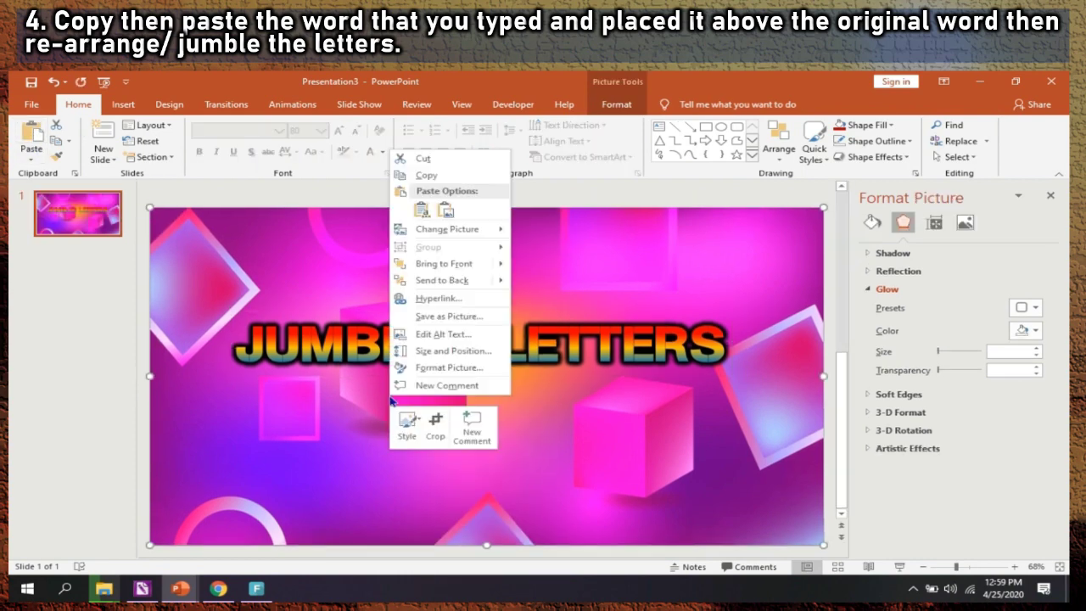
key(Escape)
key(ctrl+z)
key(ctrl+v)
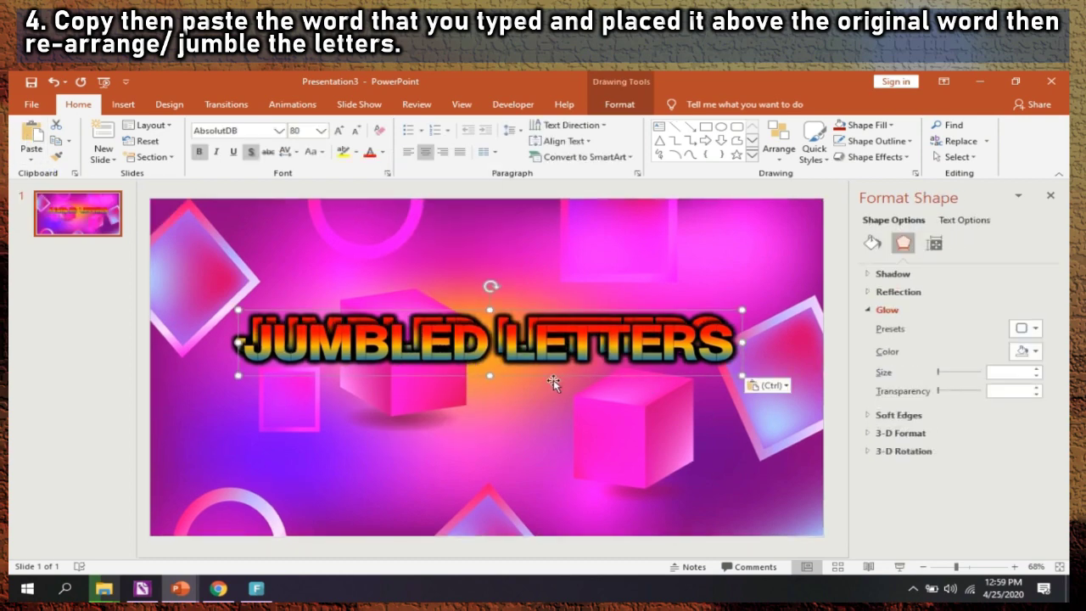
drag(553, 379, 545, 323)
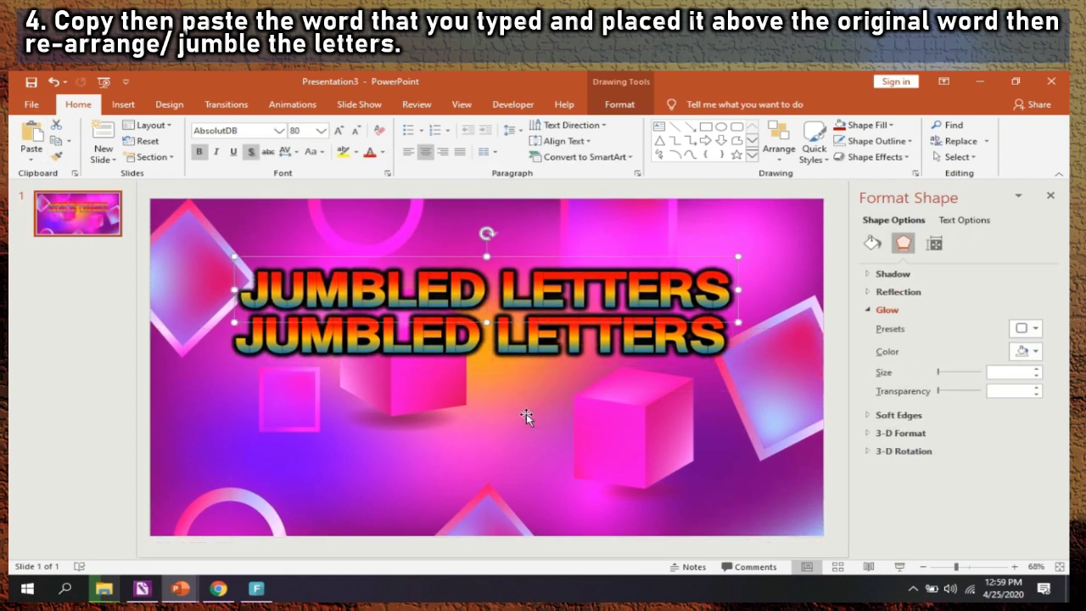
text(BL)
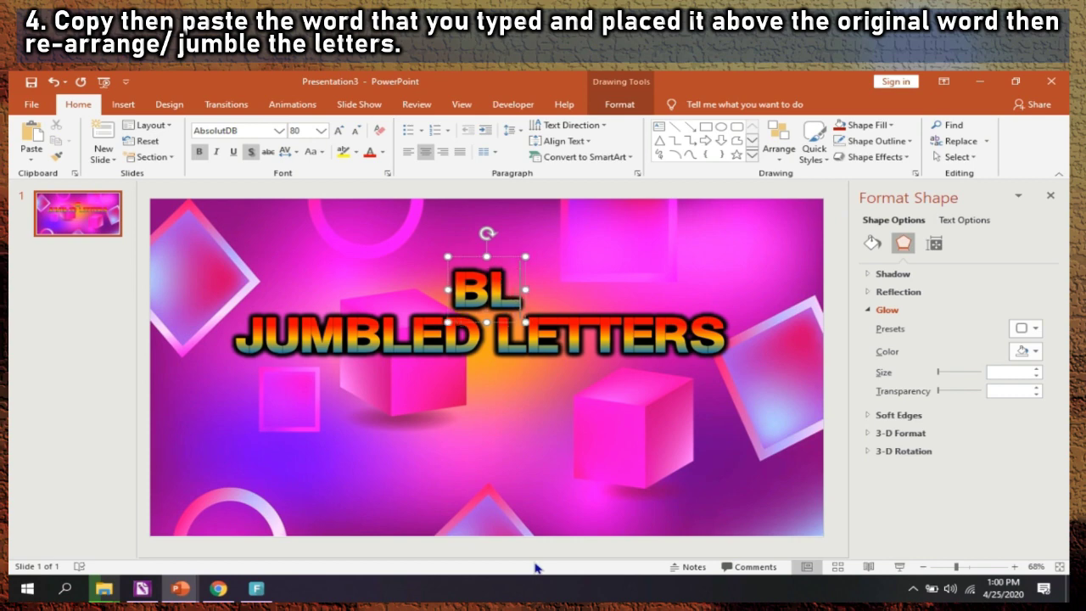
text(UM)
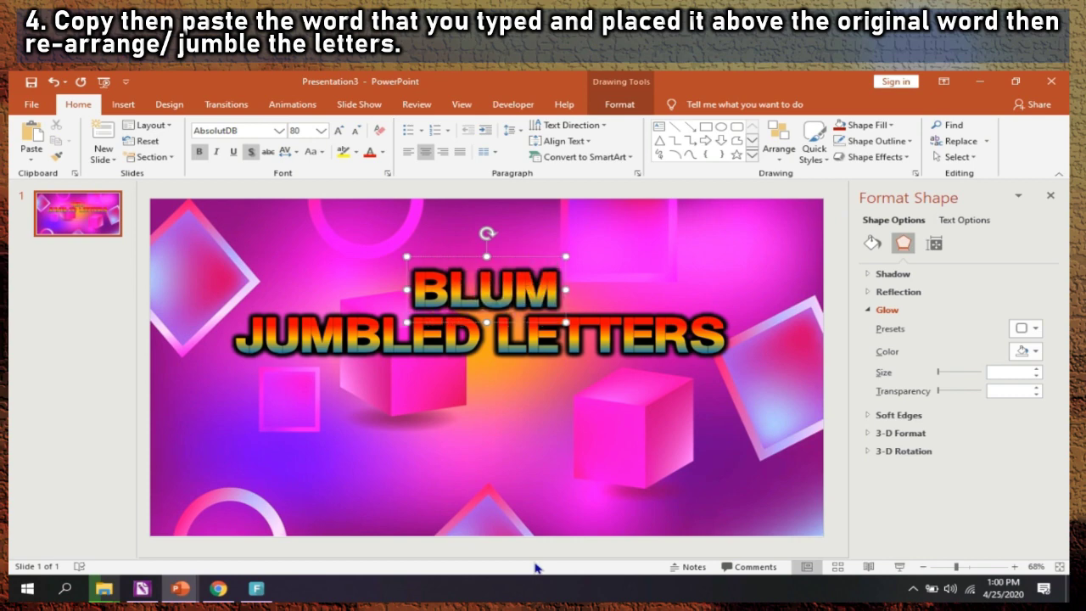
text(JE)
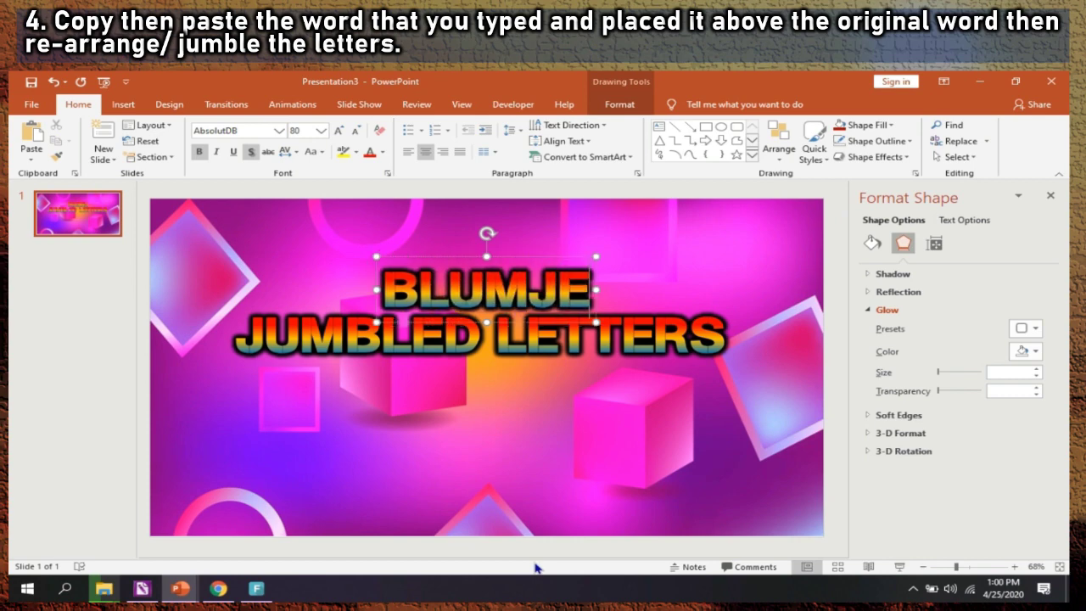
text(D T)
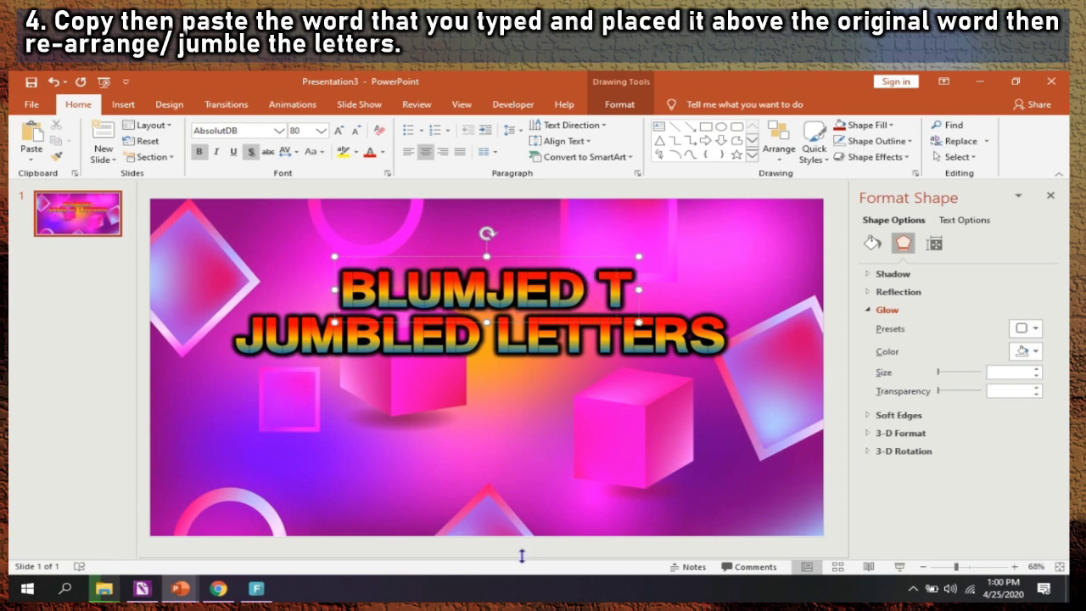
text(E)
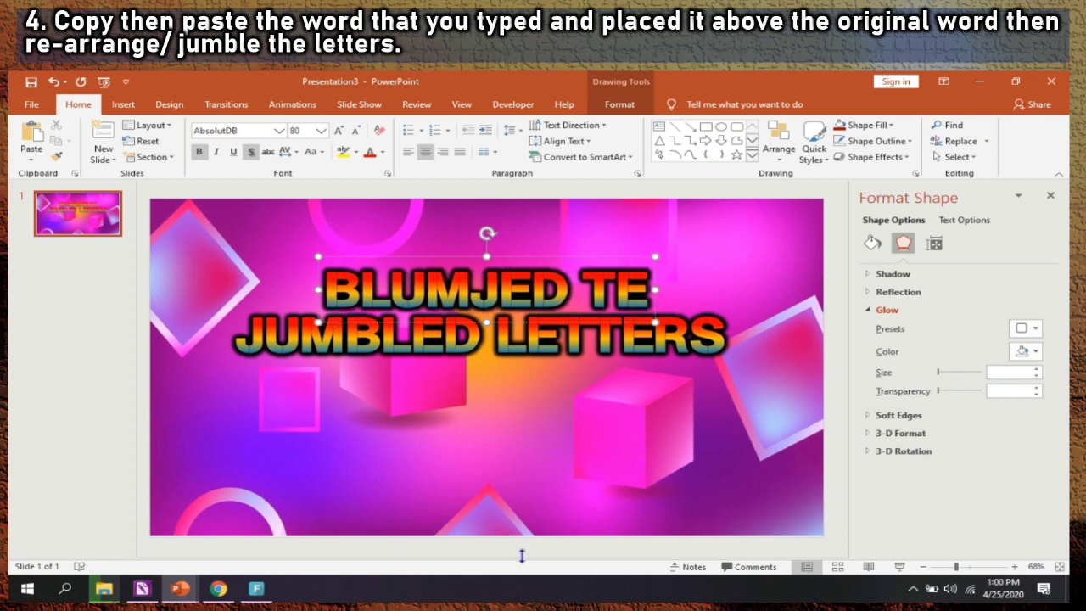
text(L)
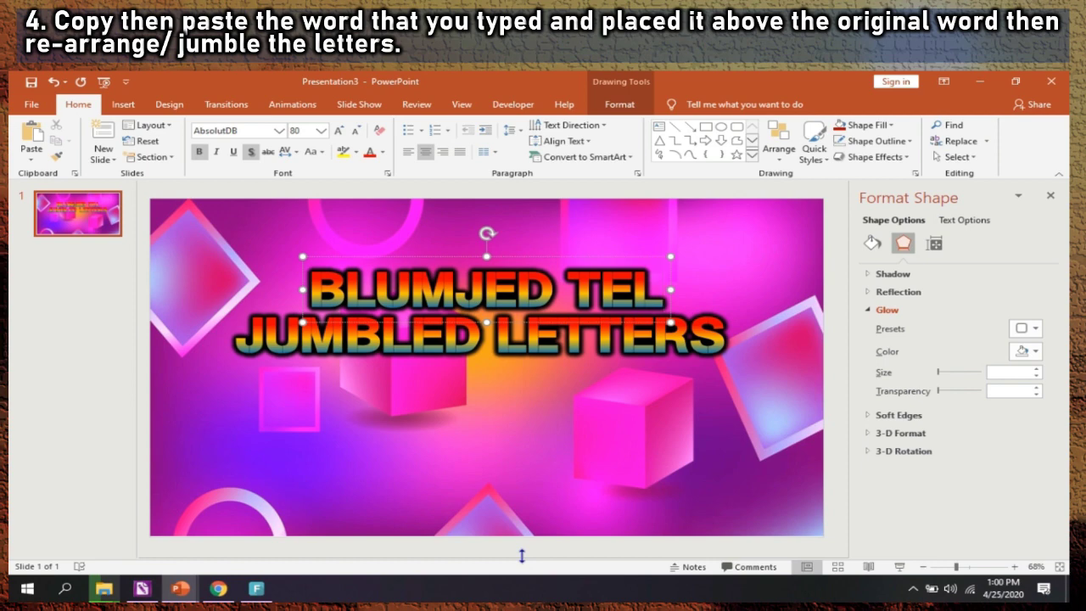
text(TE)
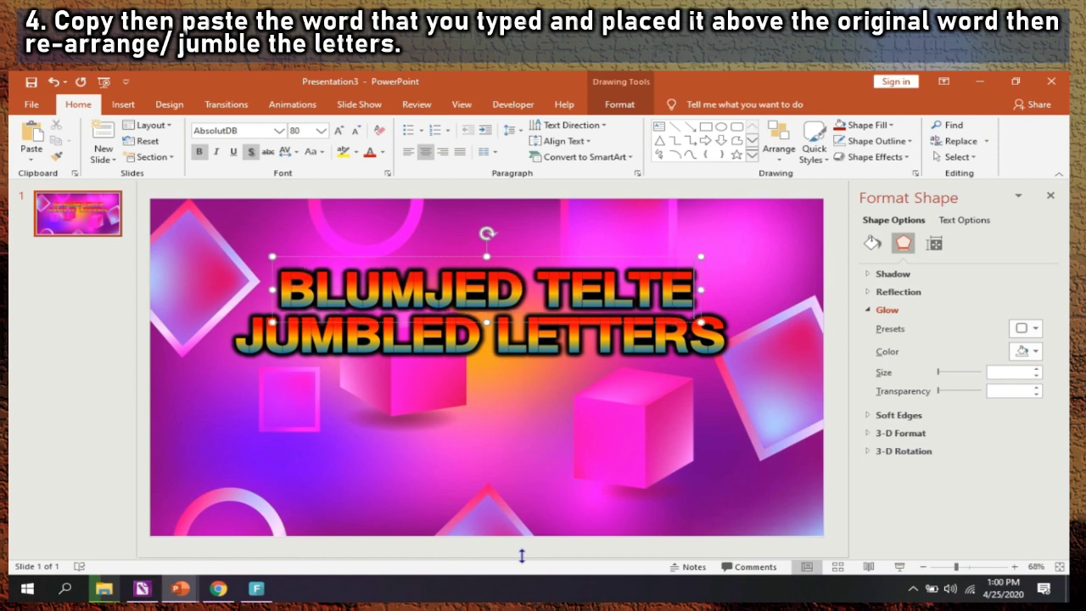
text(R)
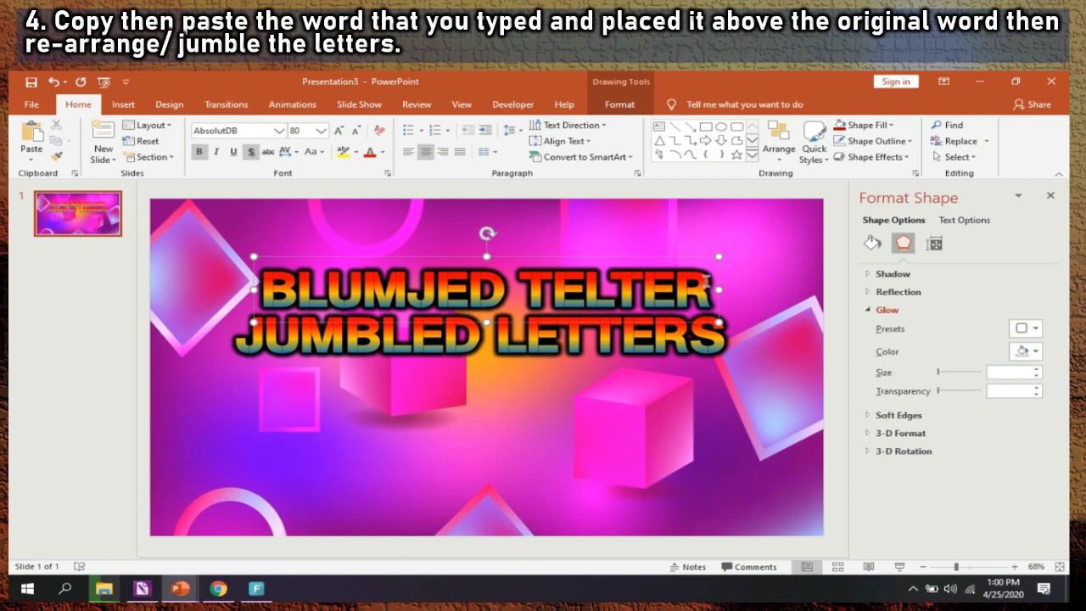
text(S)
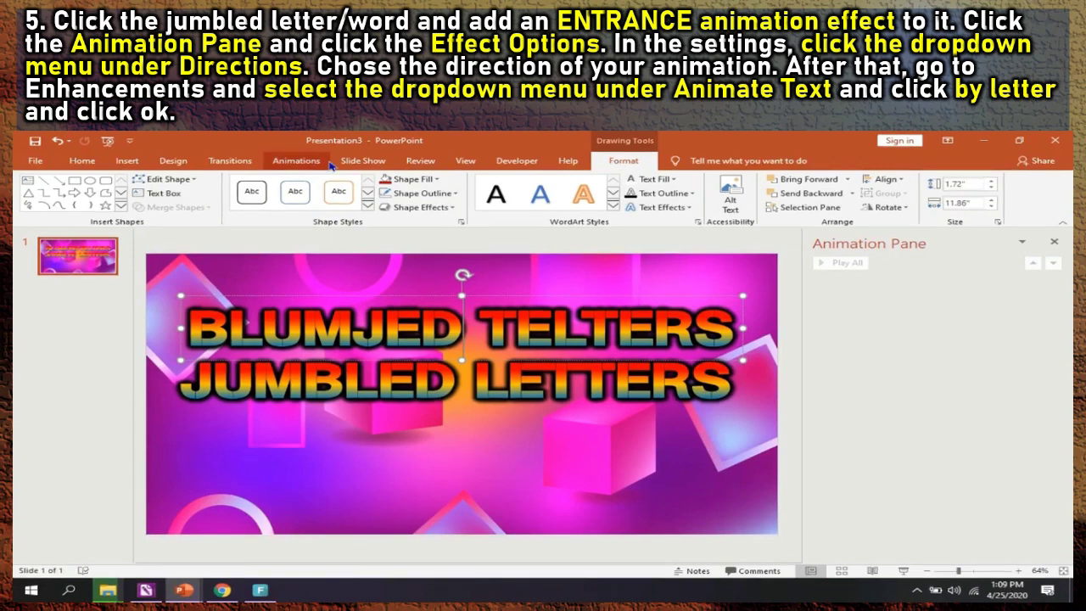
Add a Wipe entrance to BLUMJED TELTERS, set From Left and animated By letter.
click(297, 161)
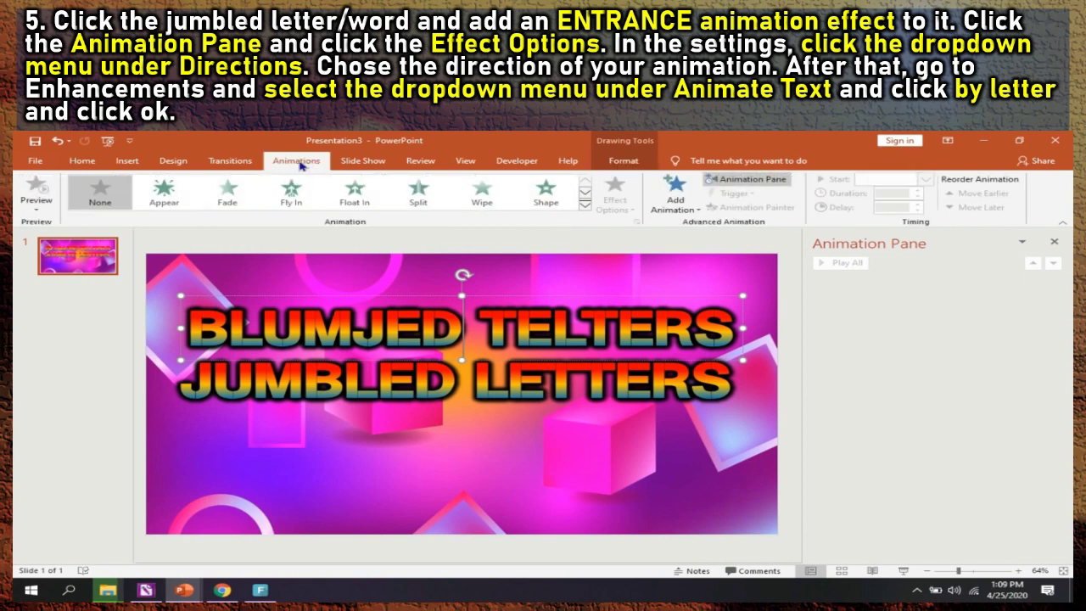
click(680, 207)
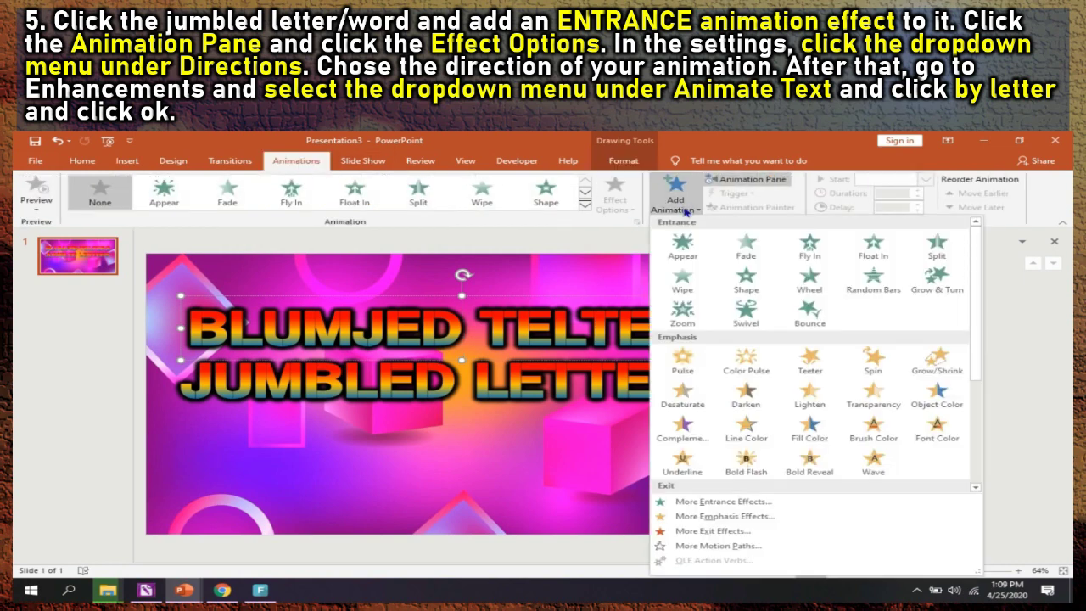
click(683, 287)
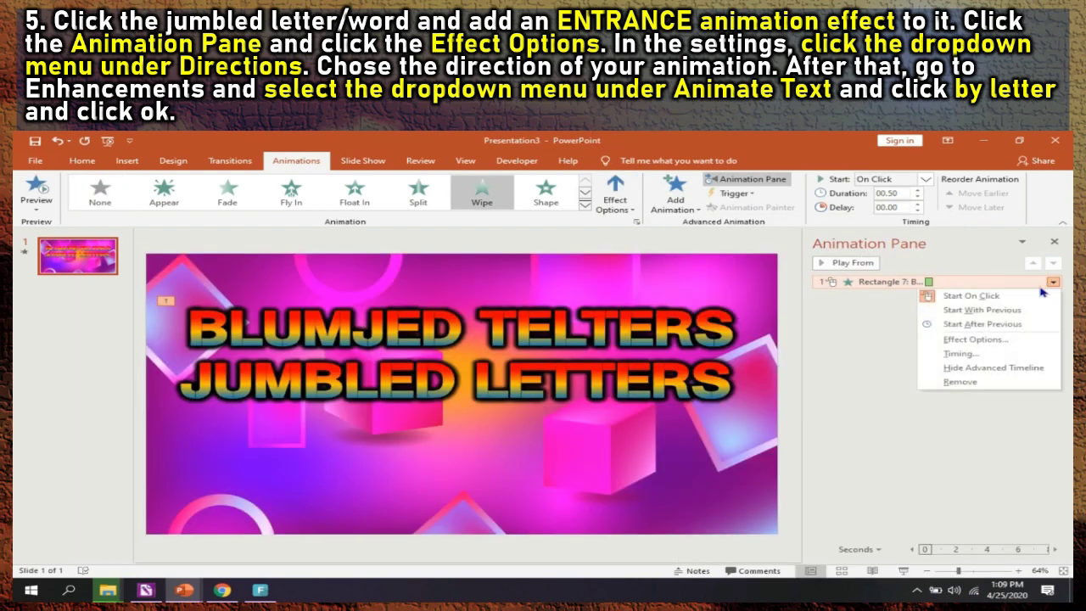
click(957, 341)
click(620, 315)
click(551, 346)
click(621, 373)
click(552, 405)
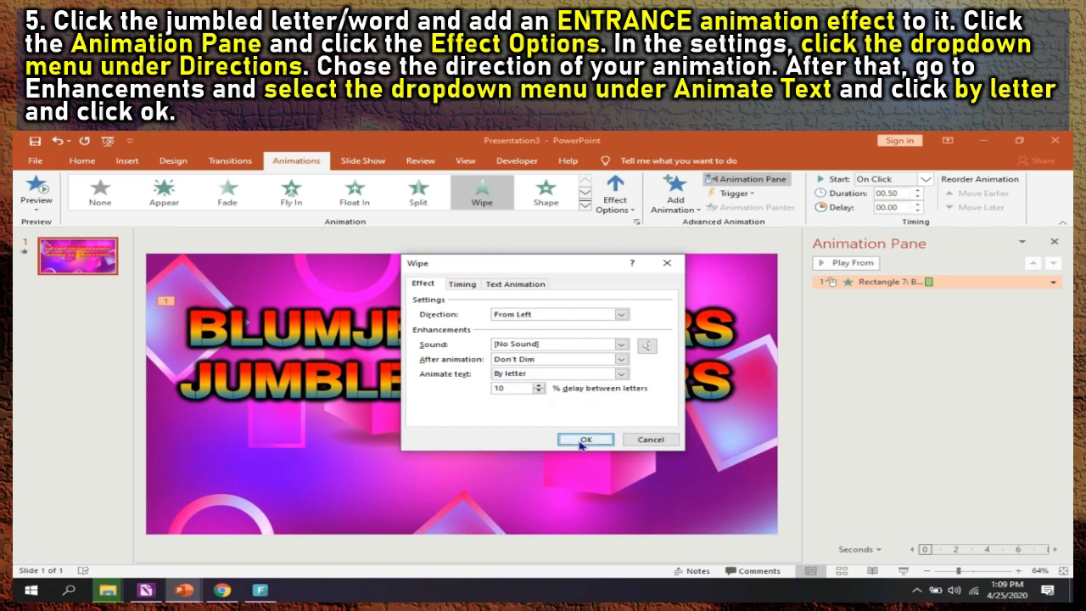
click(584, 440)
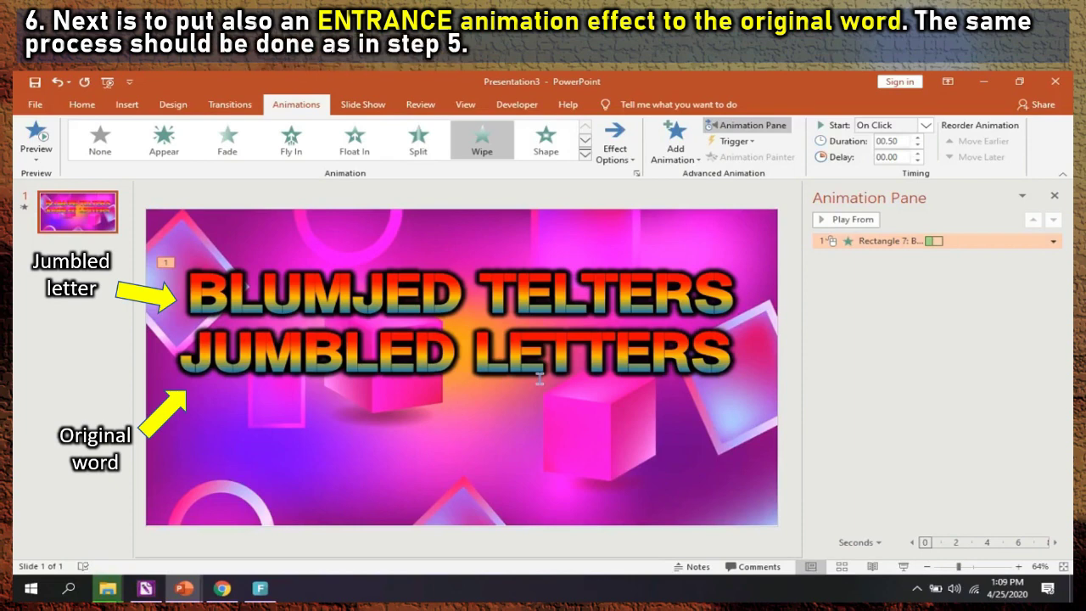
Add a second Wipe entrance to JUMBLED LETTERS, animated By letter, and preview it.
click(487, 342)
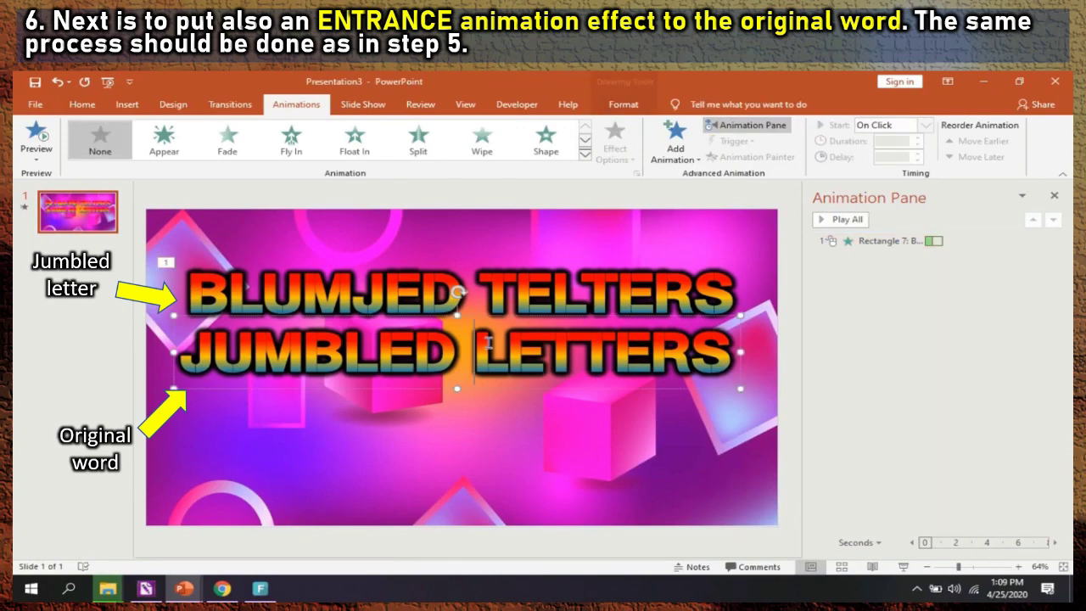
click(670, 151)
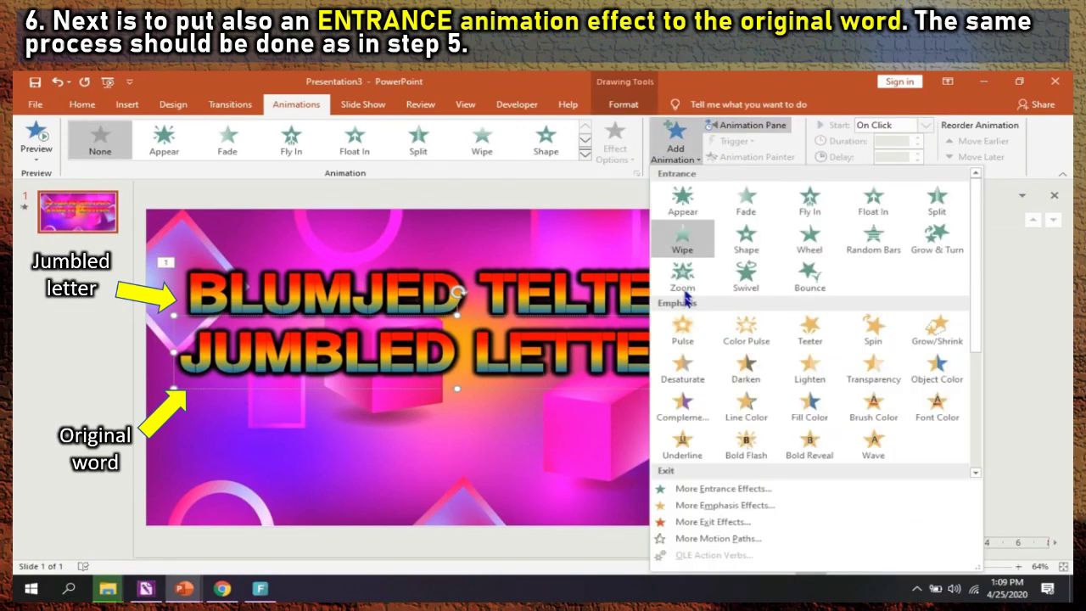
click(677, 241)
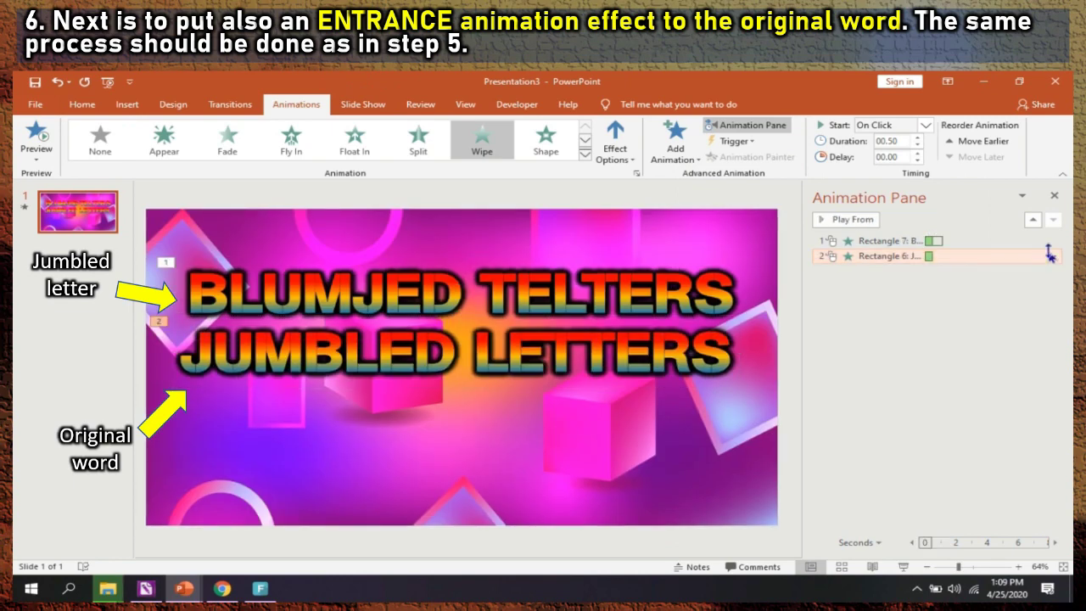
click(1052, 256)
click(969, 324)
click(622, 345)
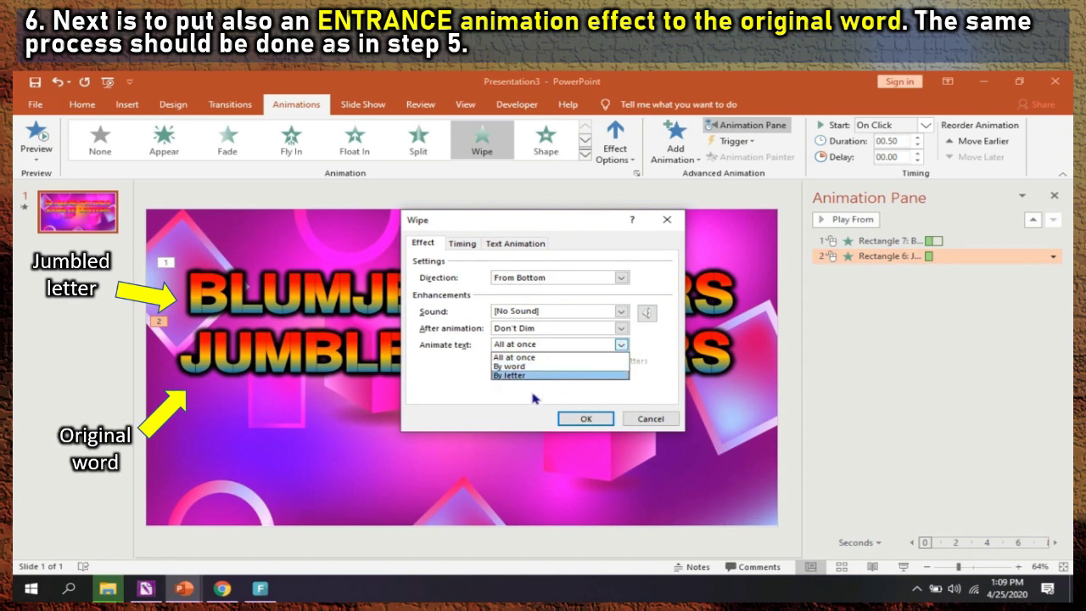
click(520, 376)
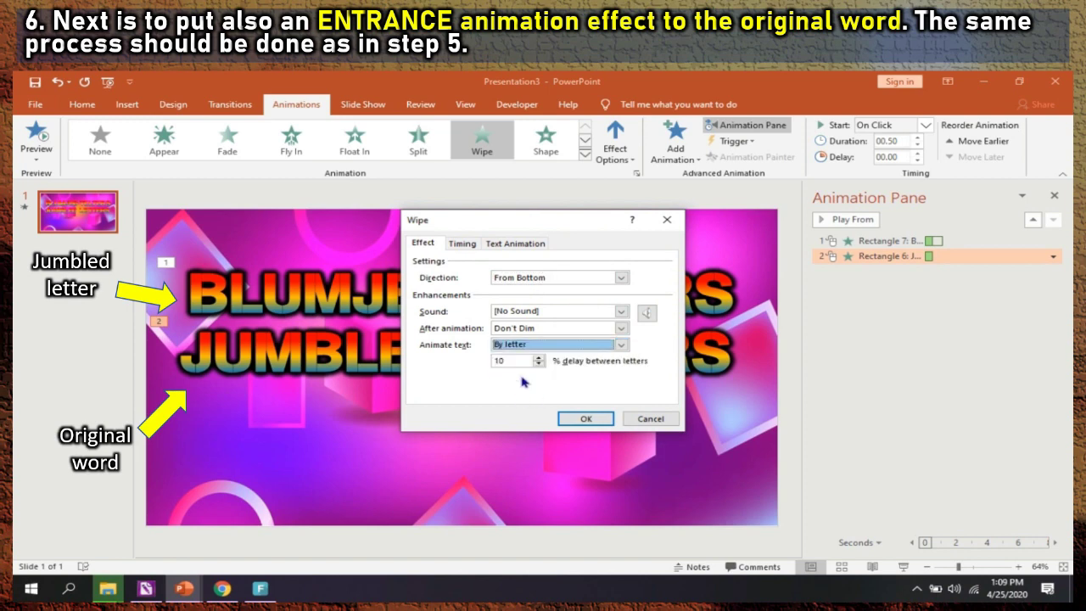
click(594, 425)
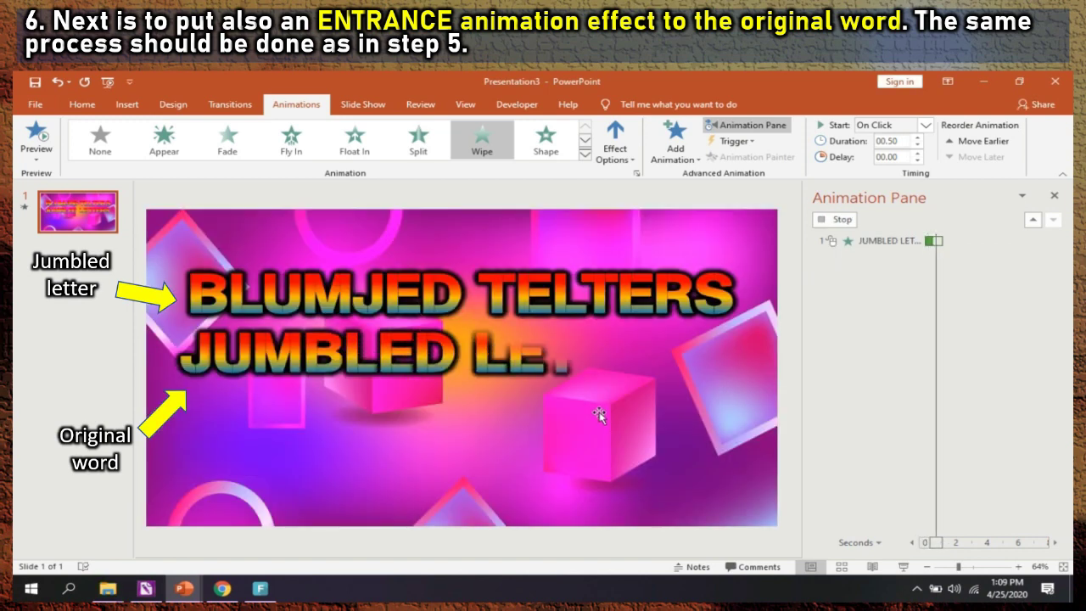
click(599, 378)
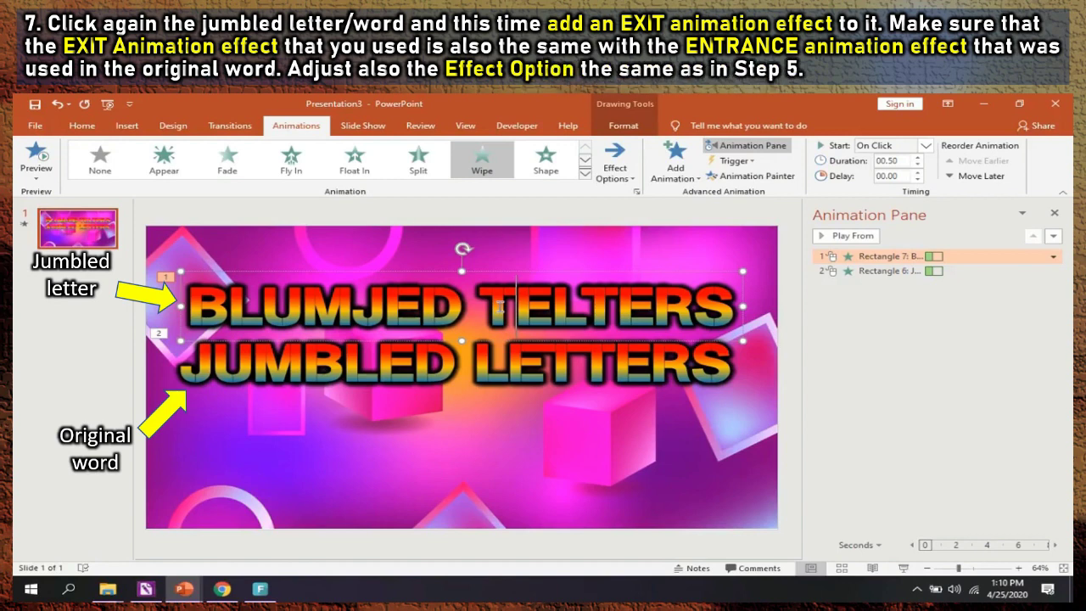
Add a Wipe exit to BLUMJED TELTERS, animated By letter From Left, and preview it.
click(695, 173)
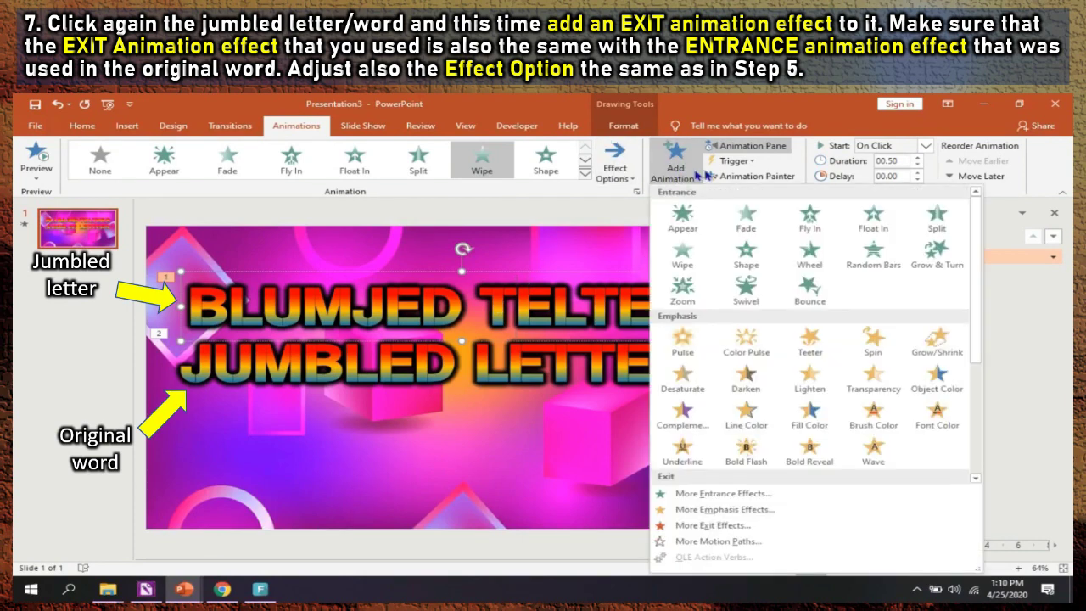
scroll(700, 286, down, 3)
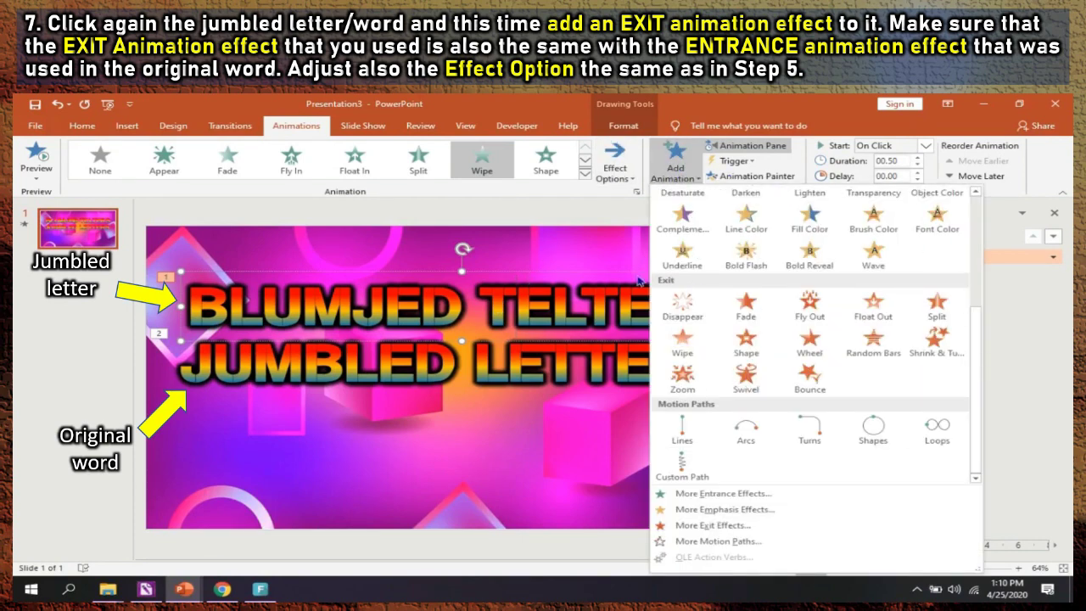
click(678, 353)
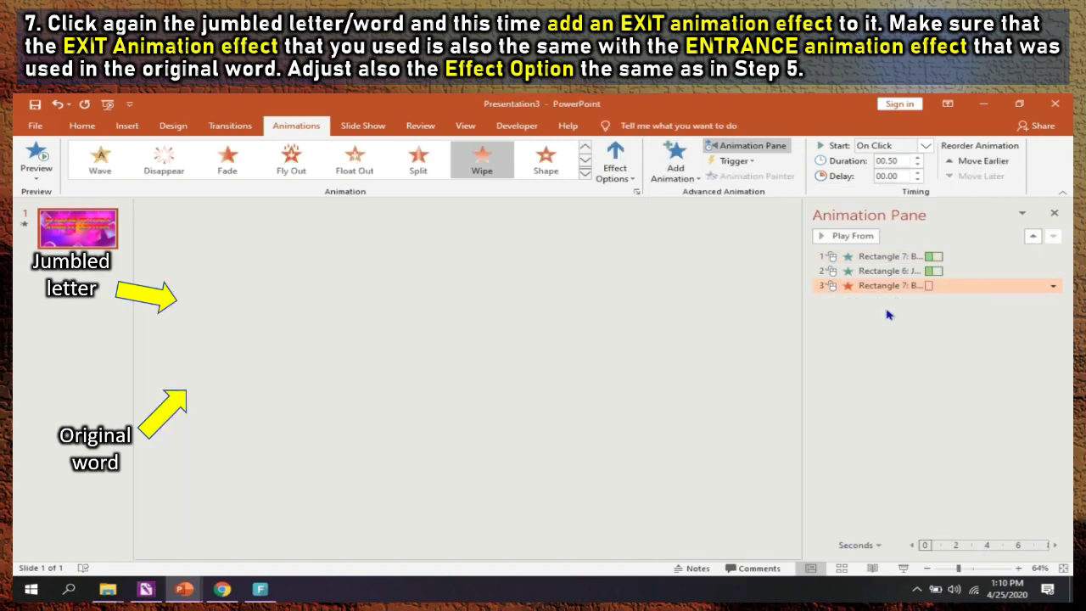
click(1053, 287)
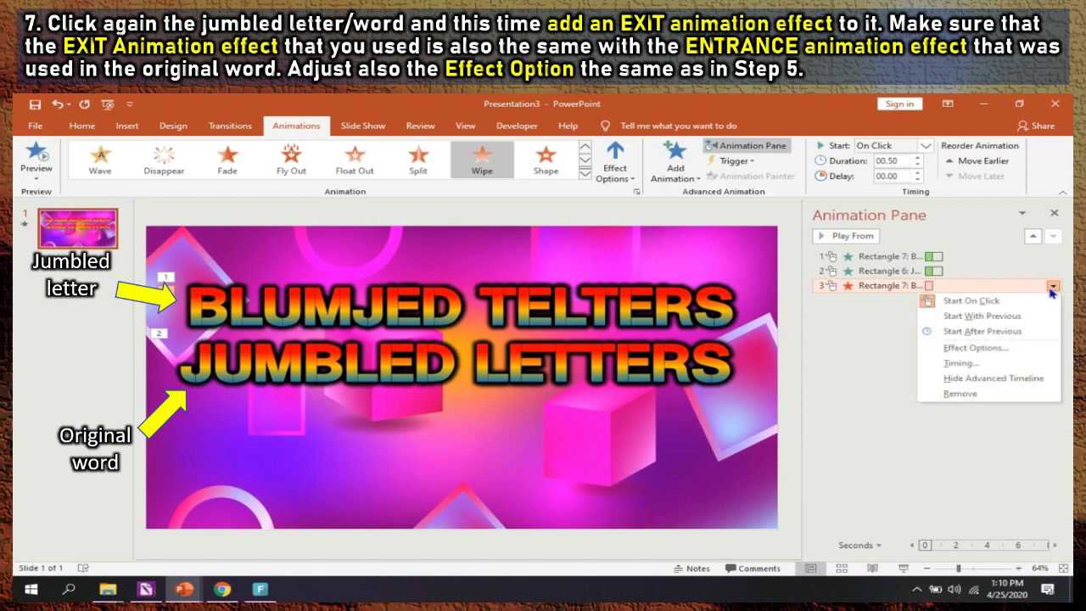
click(957, 347)
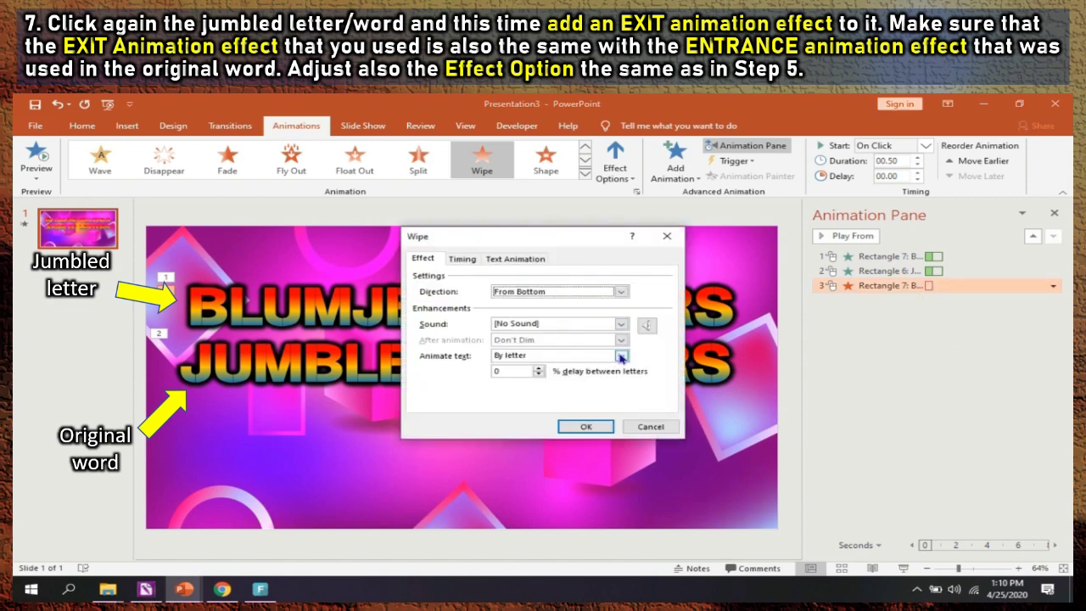
click(620, 357)
click(556, 383)
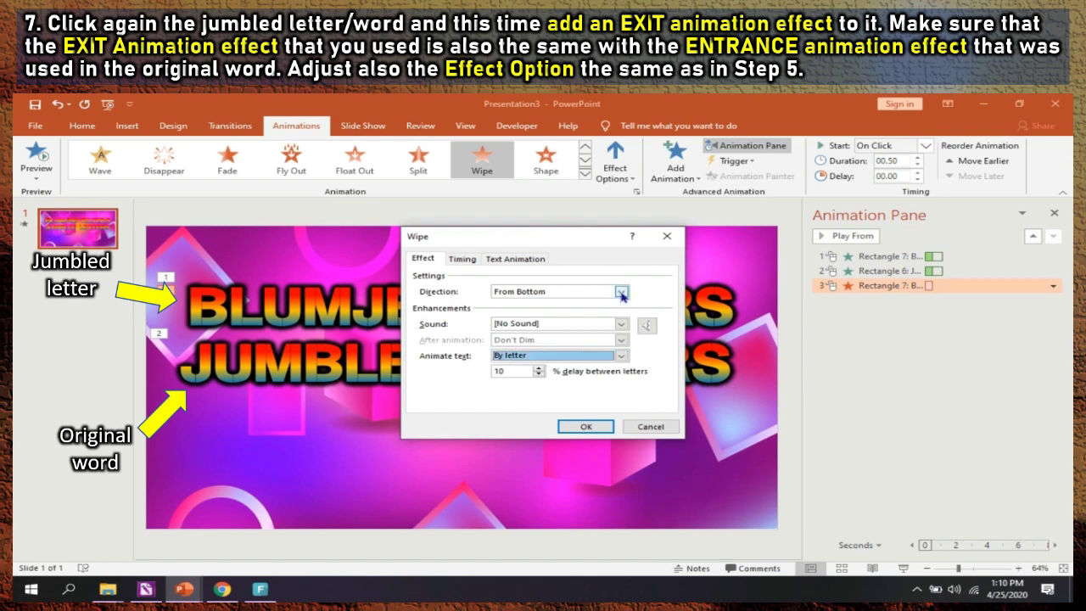
click(621, 292)
click(541, 323)
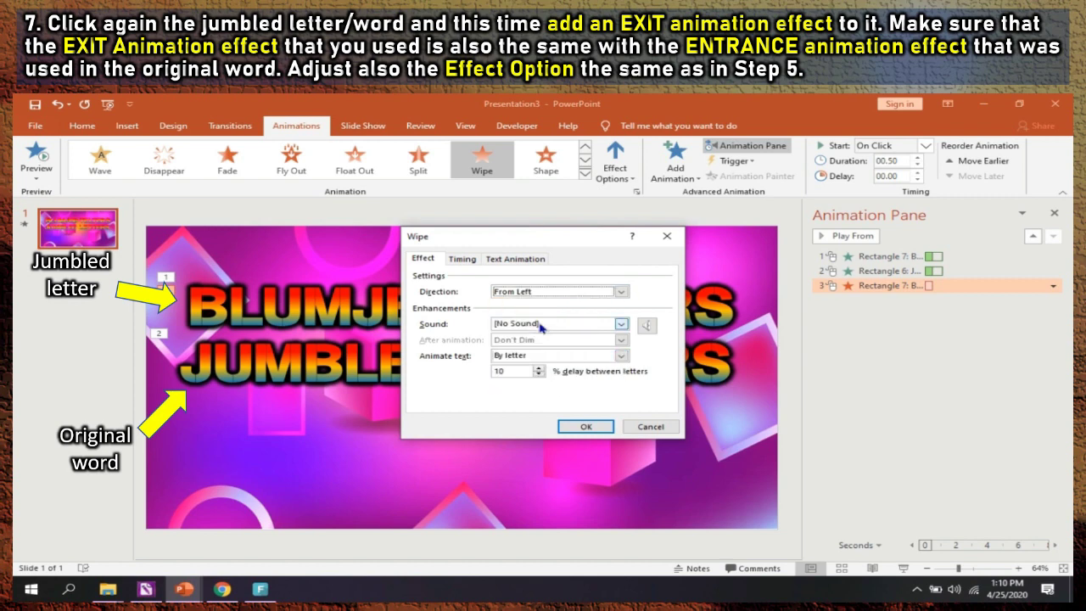
click(586, 426)
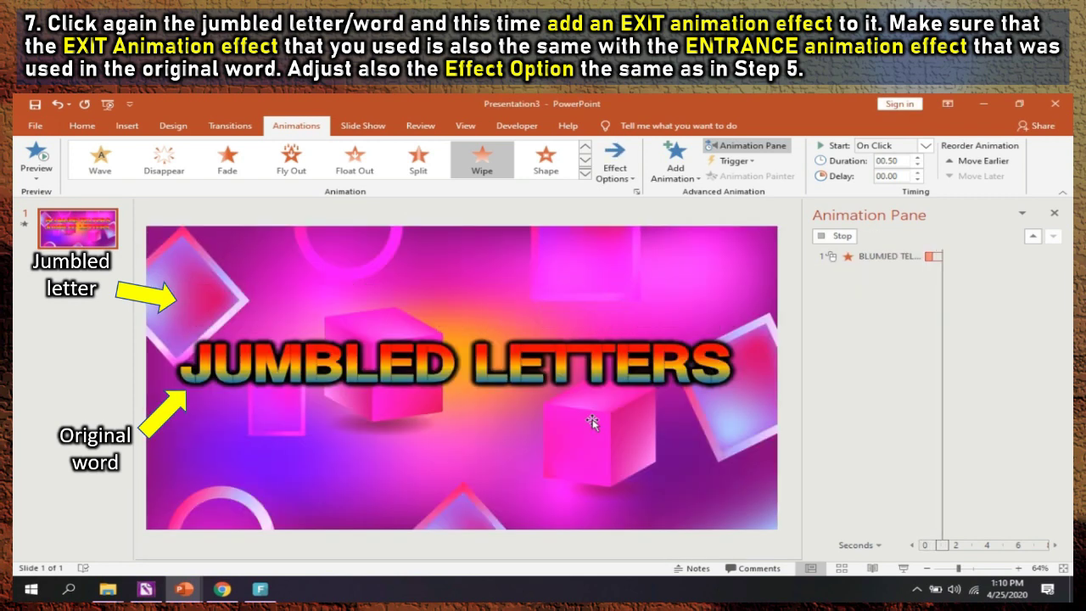